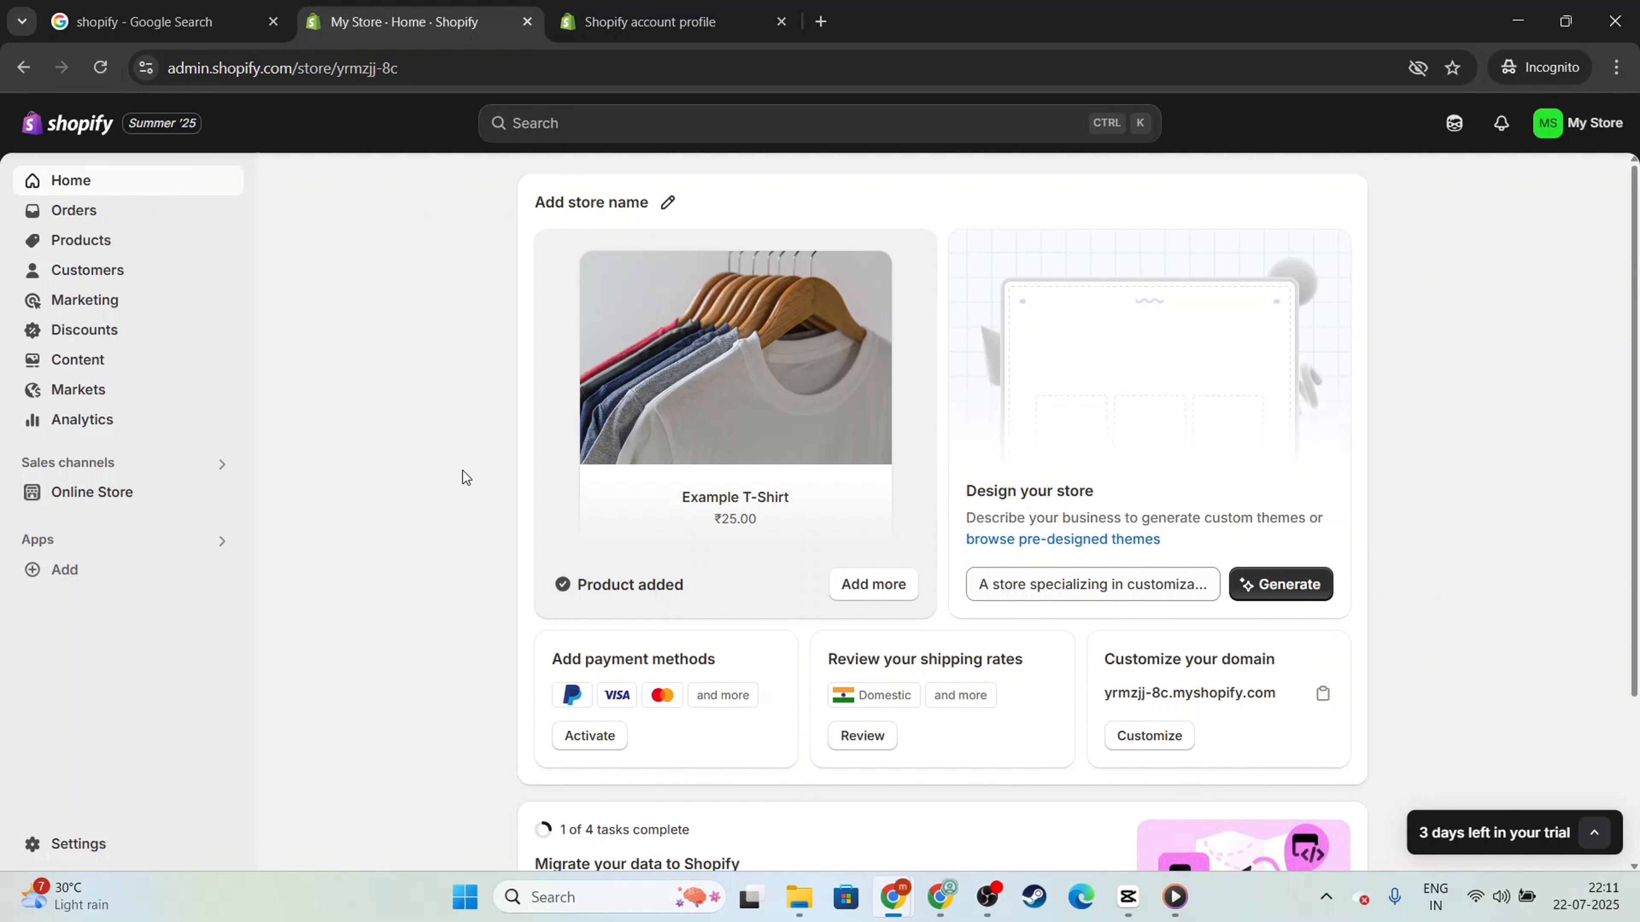
left_click(227, 68)
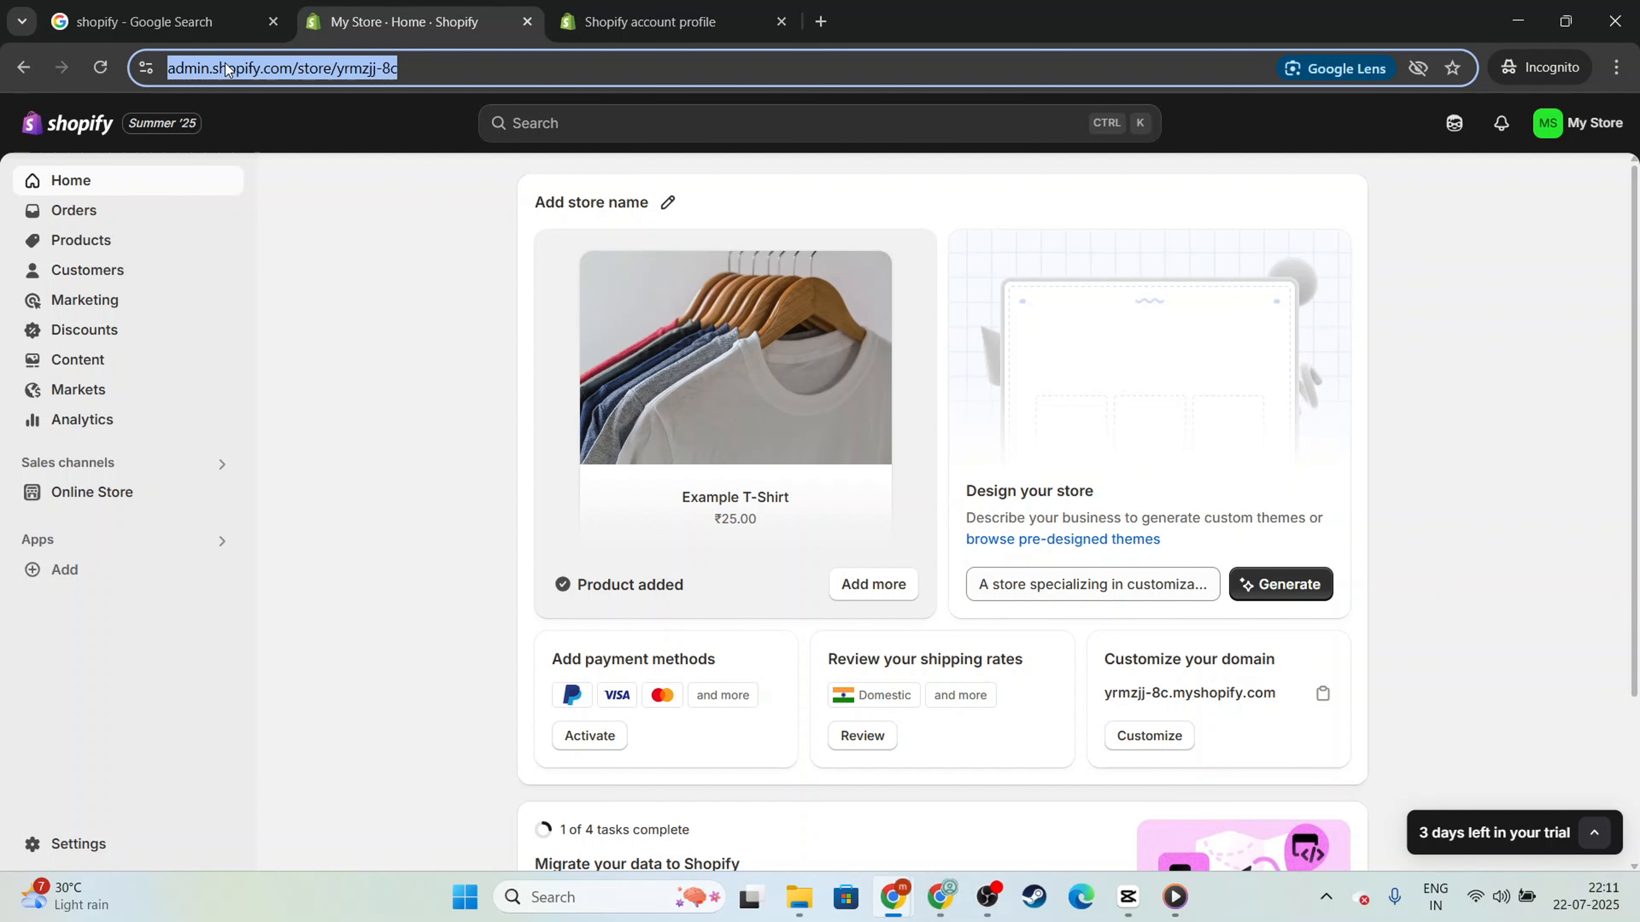
left_click(301, 149)
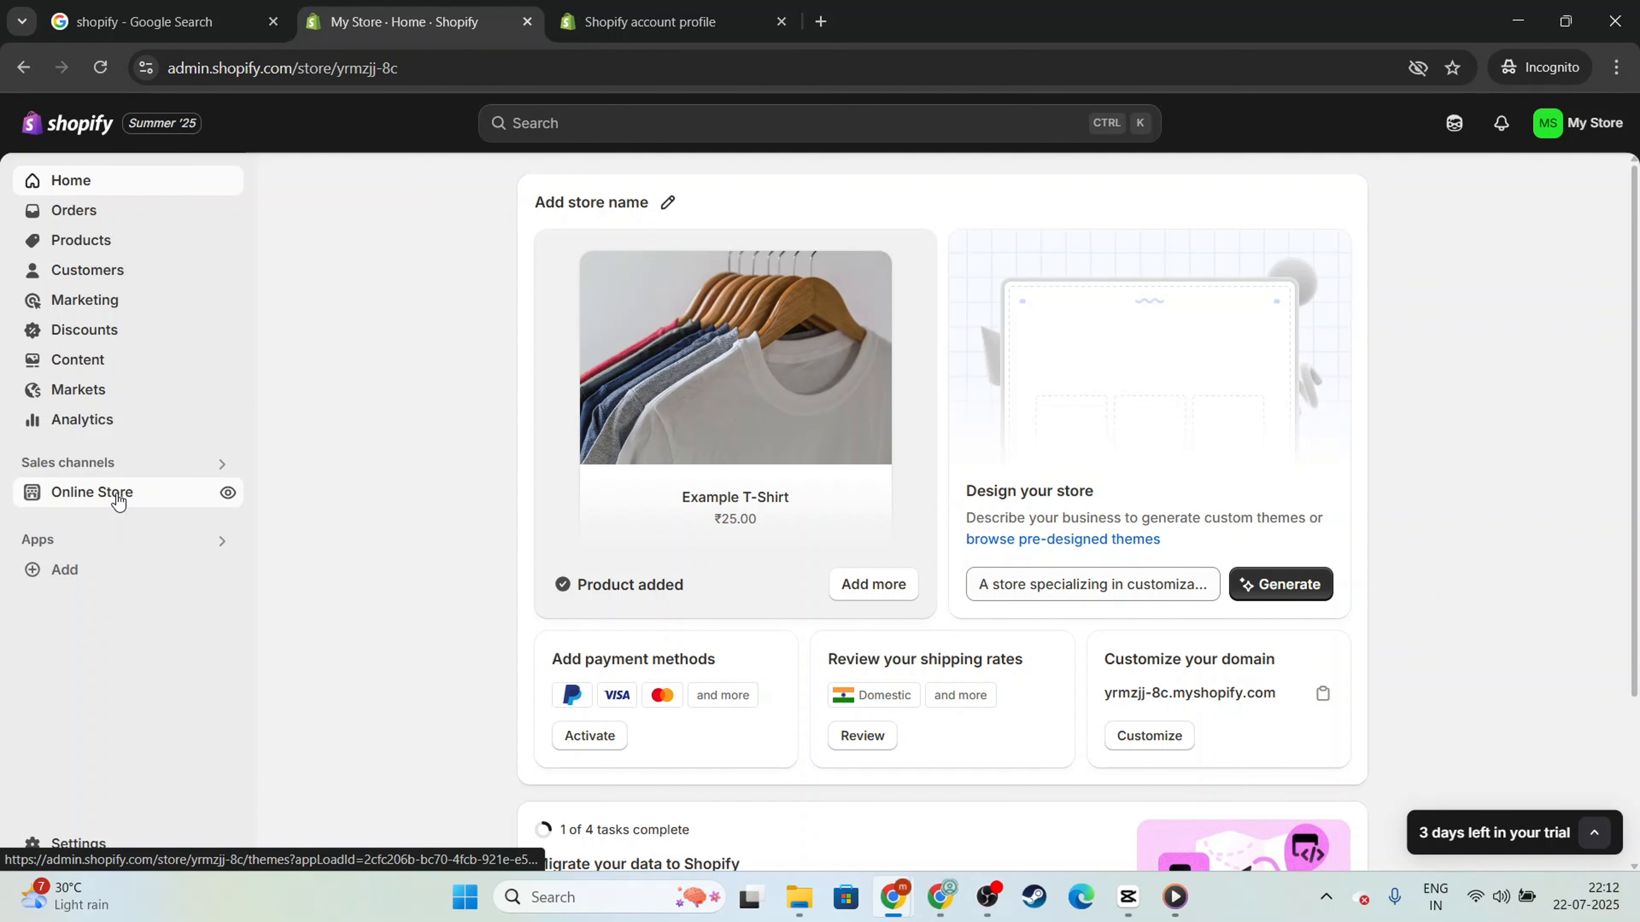
- Open the Buy new domain page from the store's domain settings and activate its domain search
left_click(117, 499)
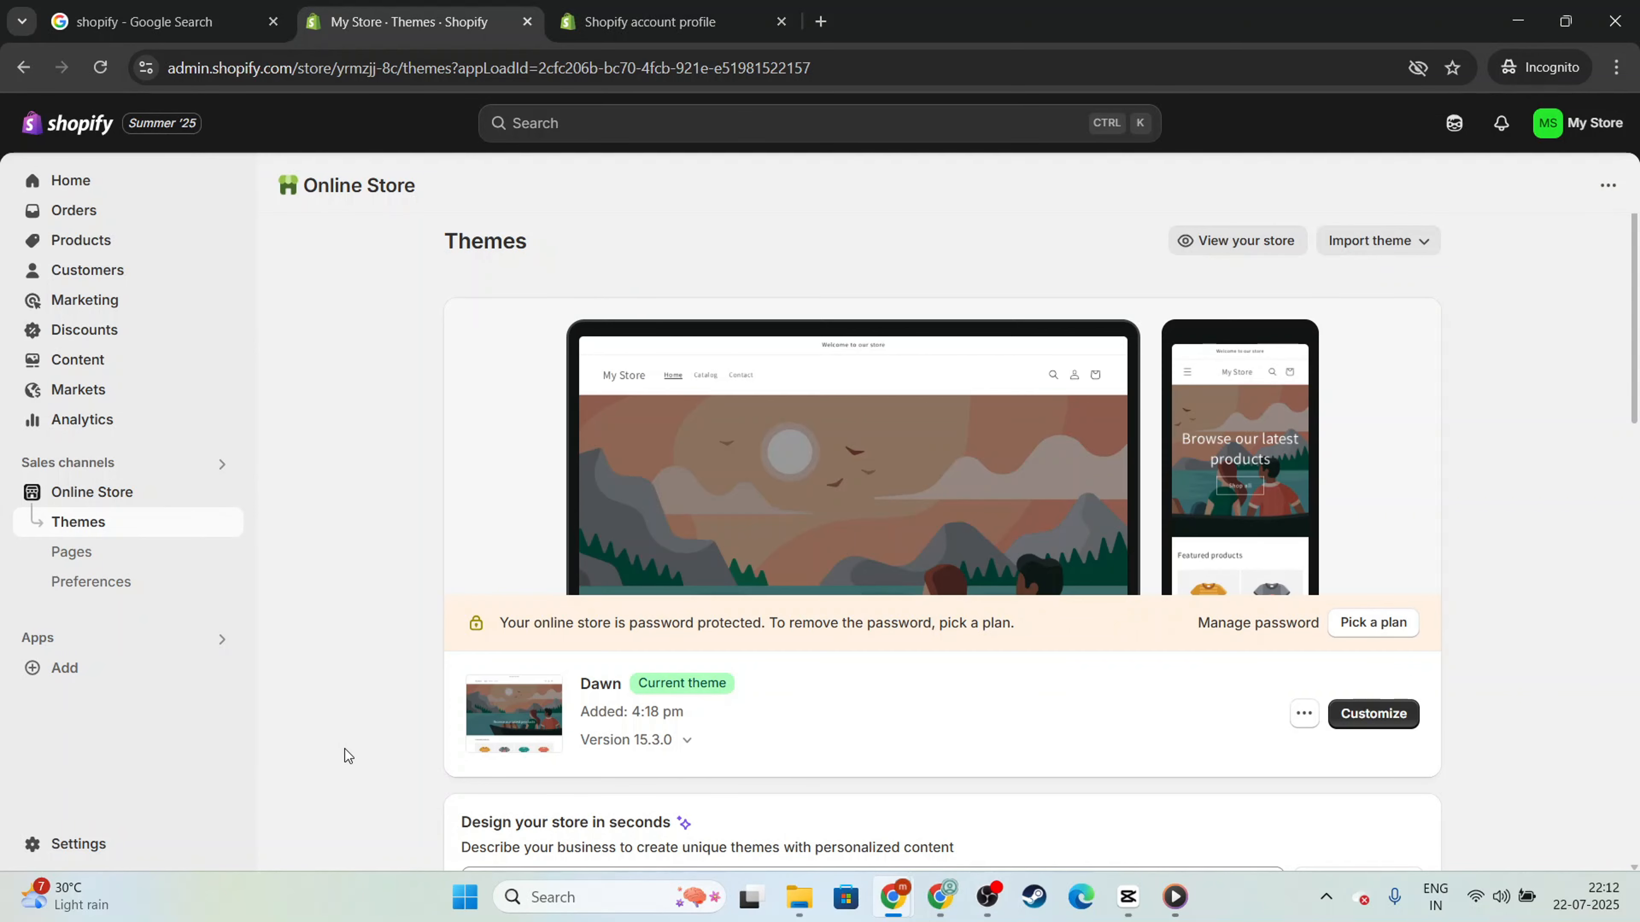
left_click(185, 839)
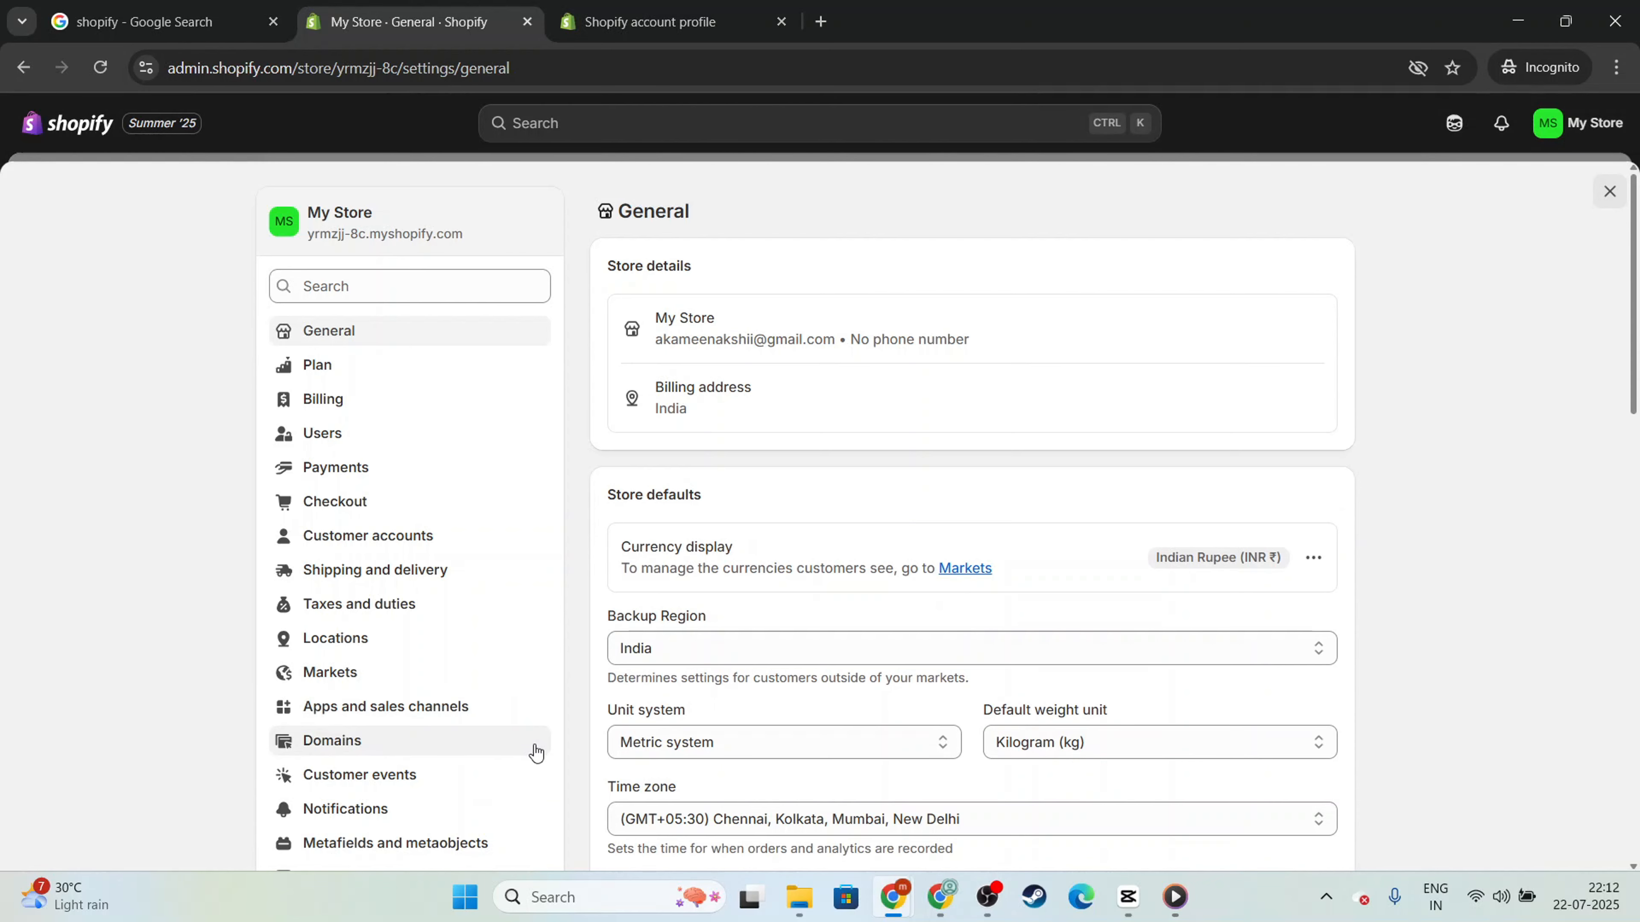
left_click(491, 750)
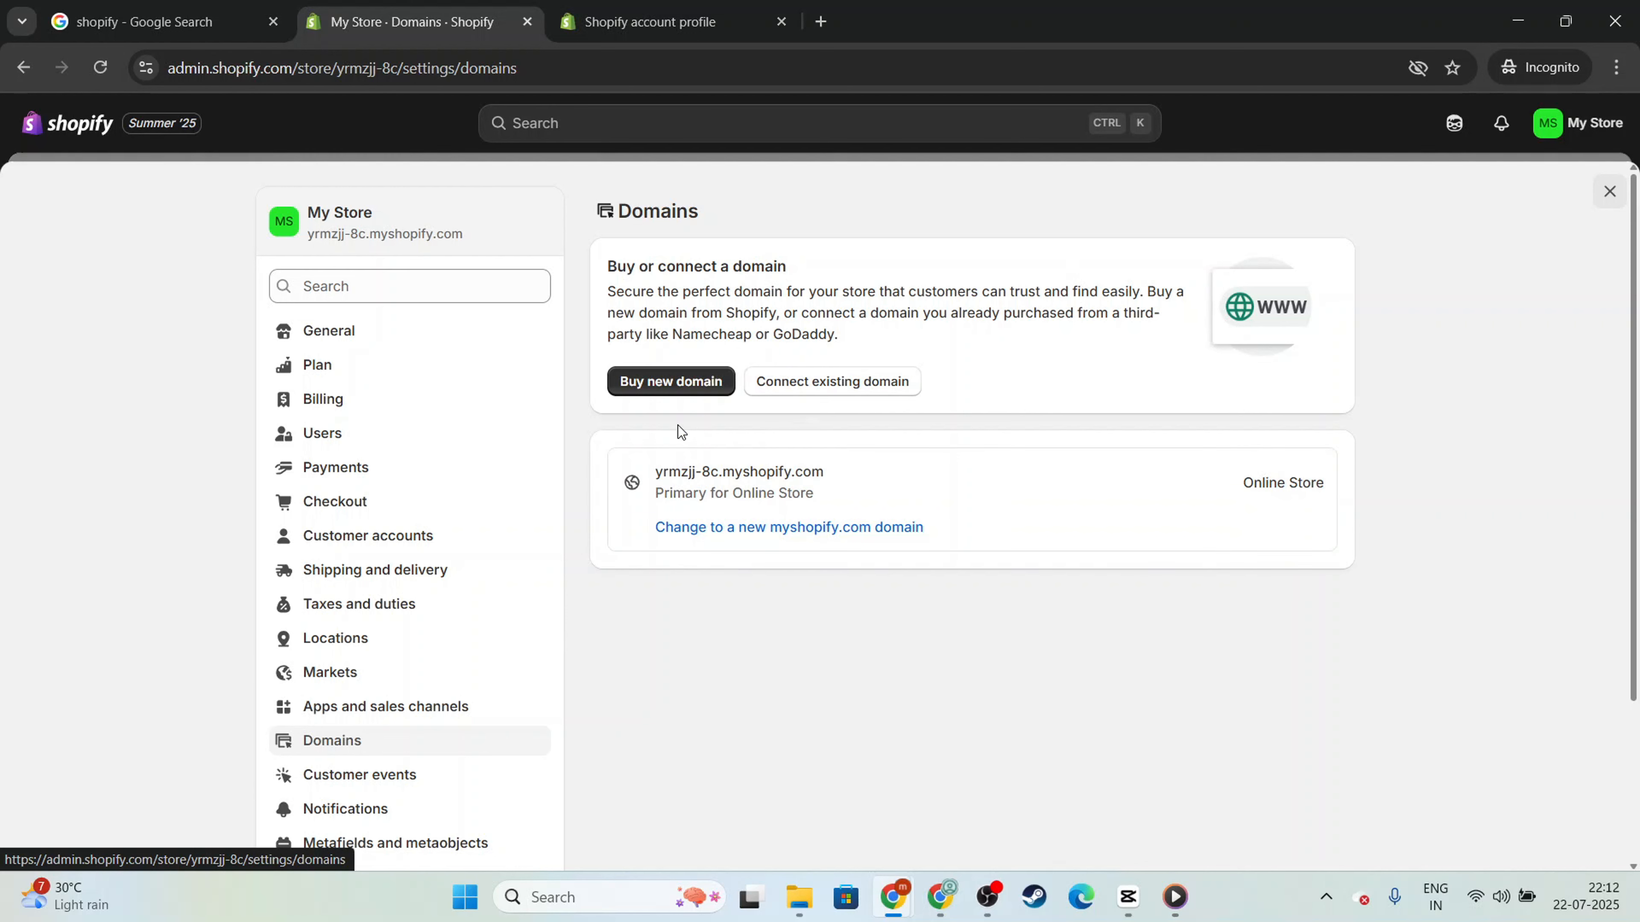
left_click(655, 382)
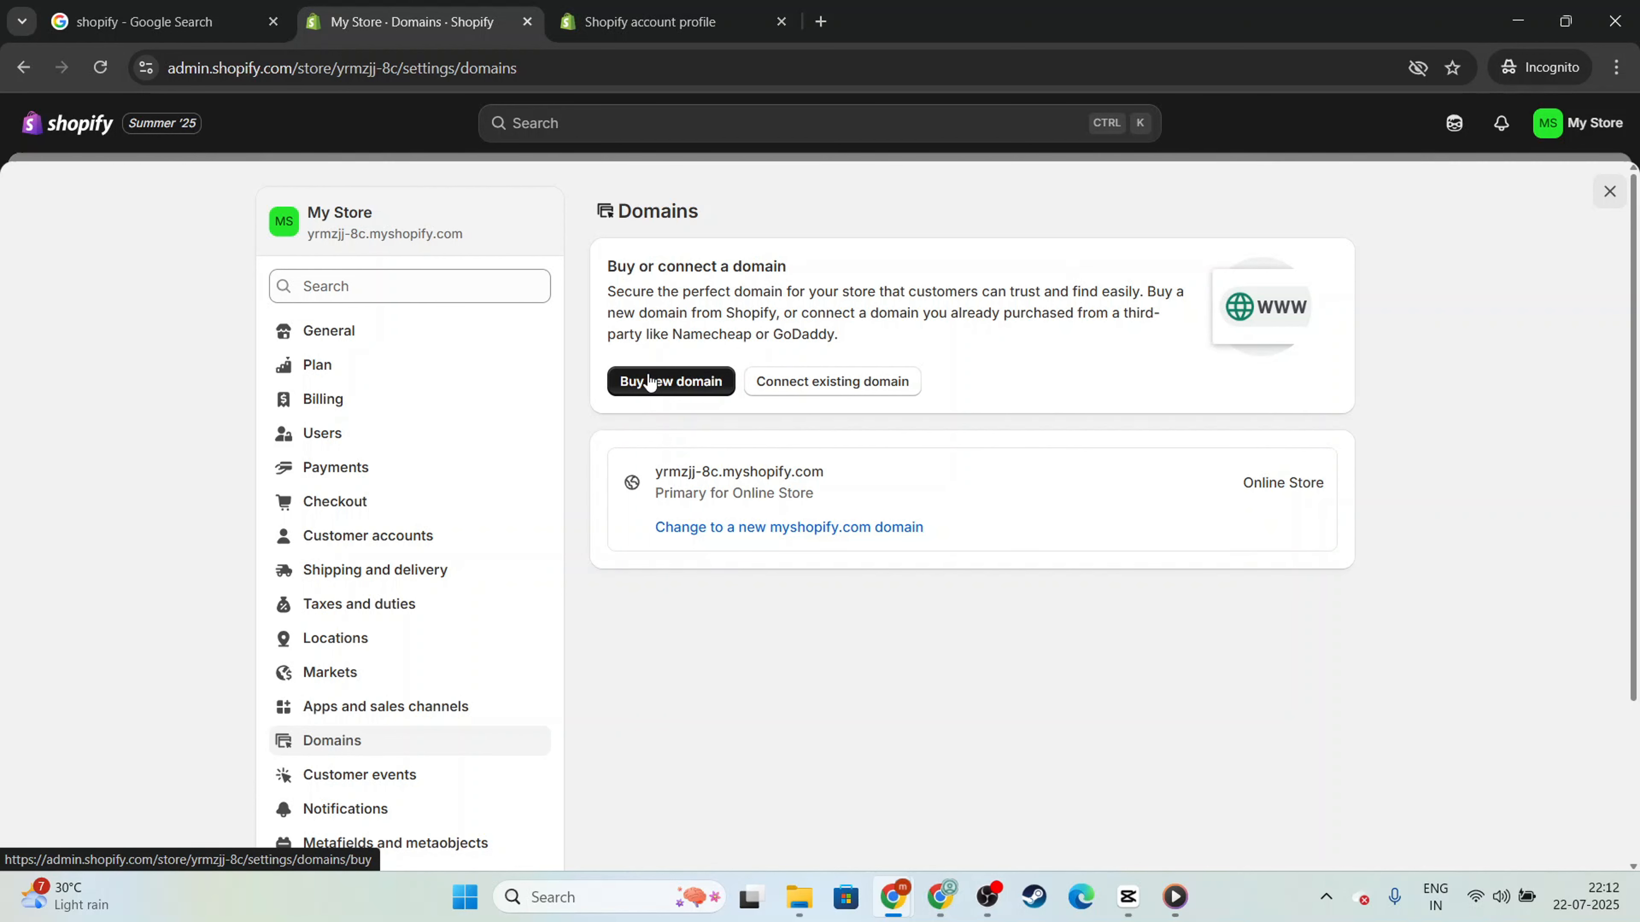
left_click(704, 388)
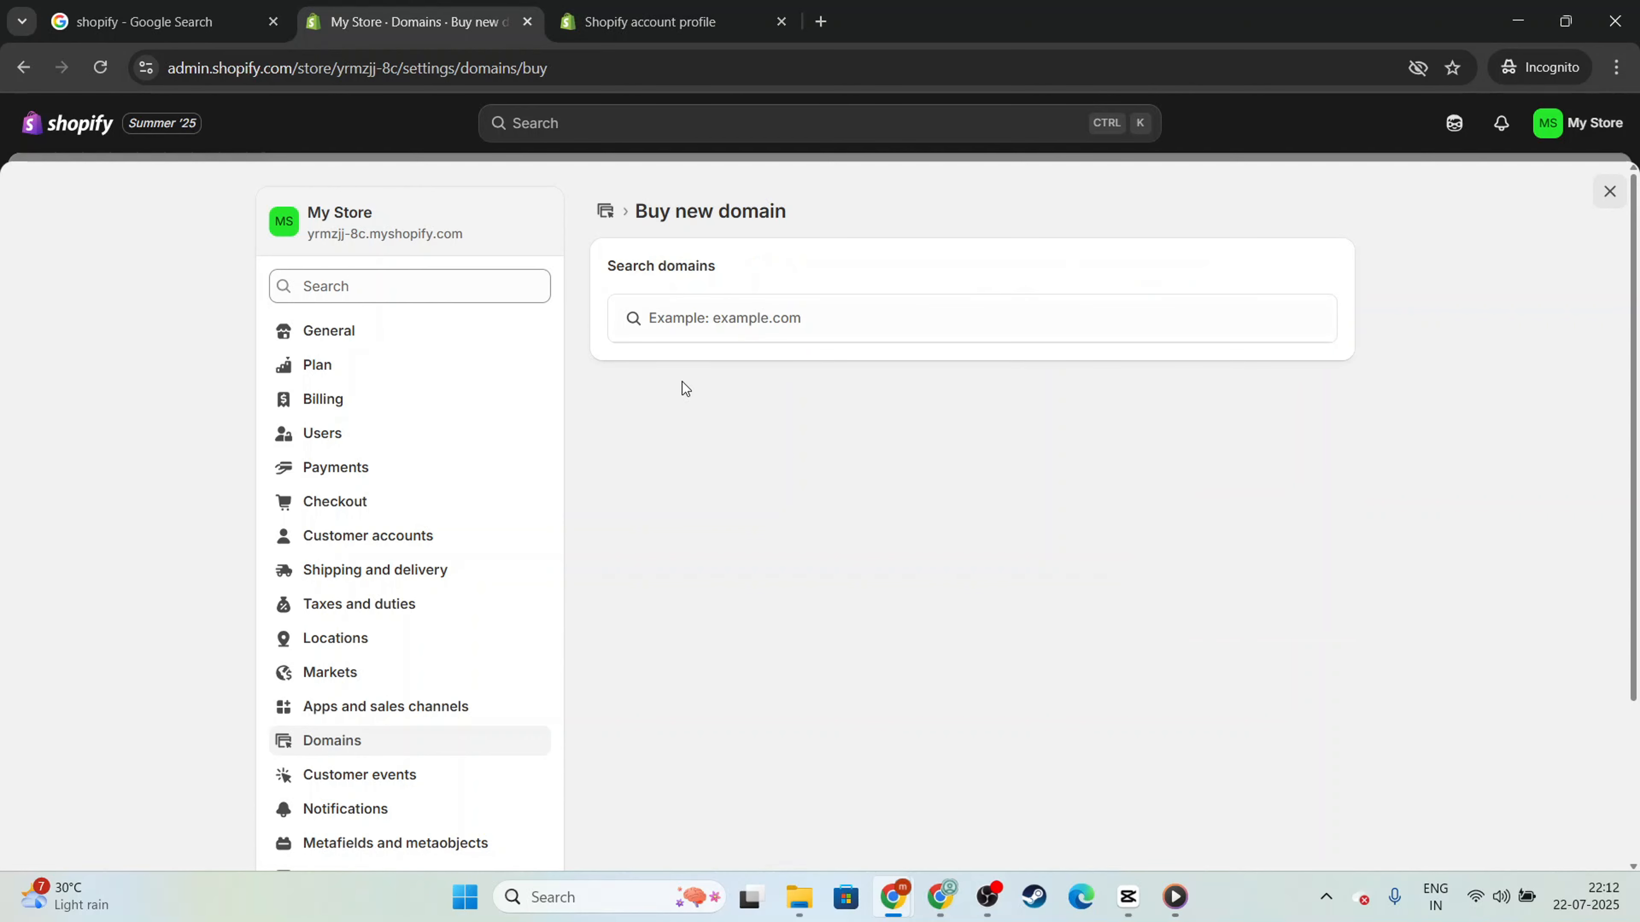
left_click(813, 330)
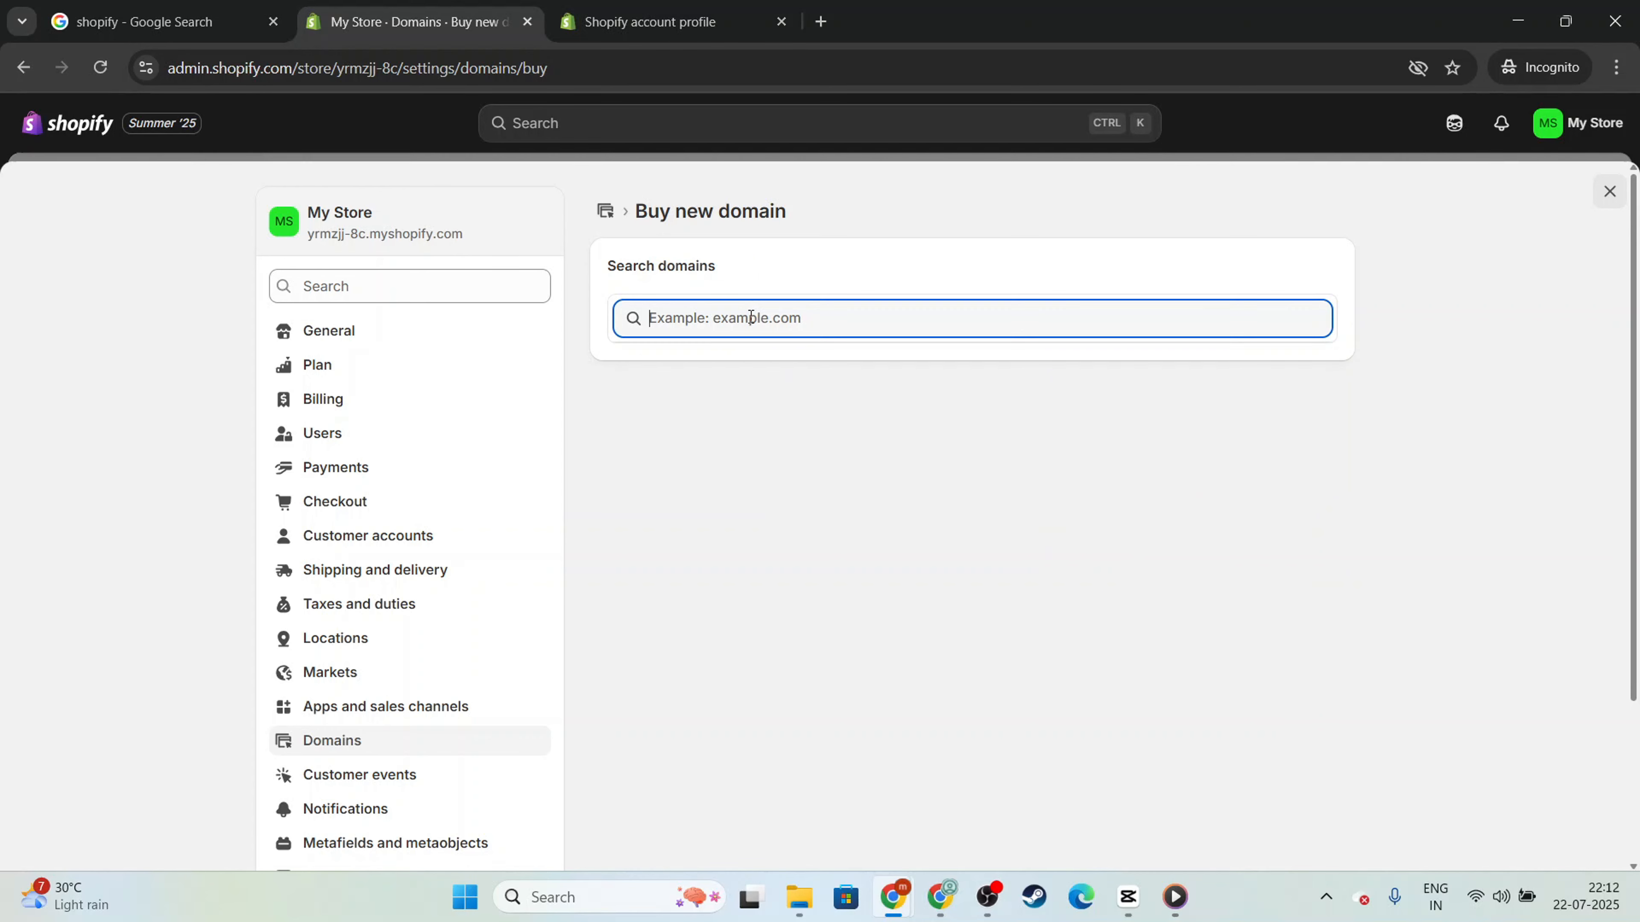
type("name")
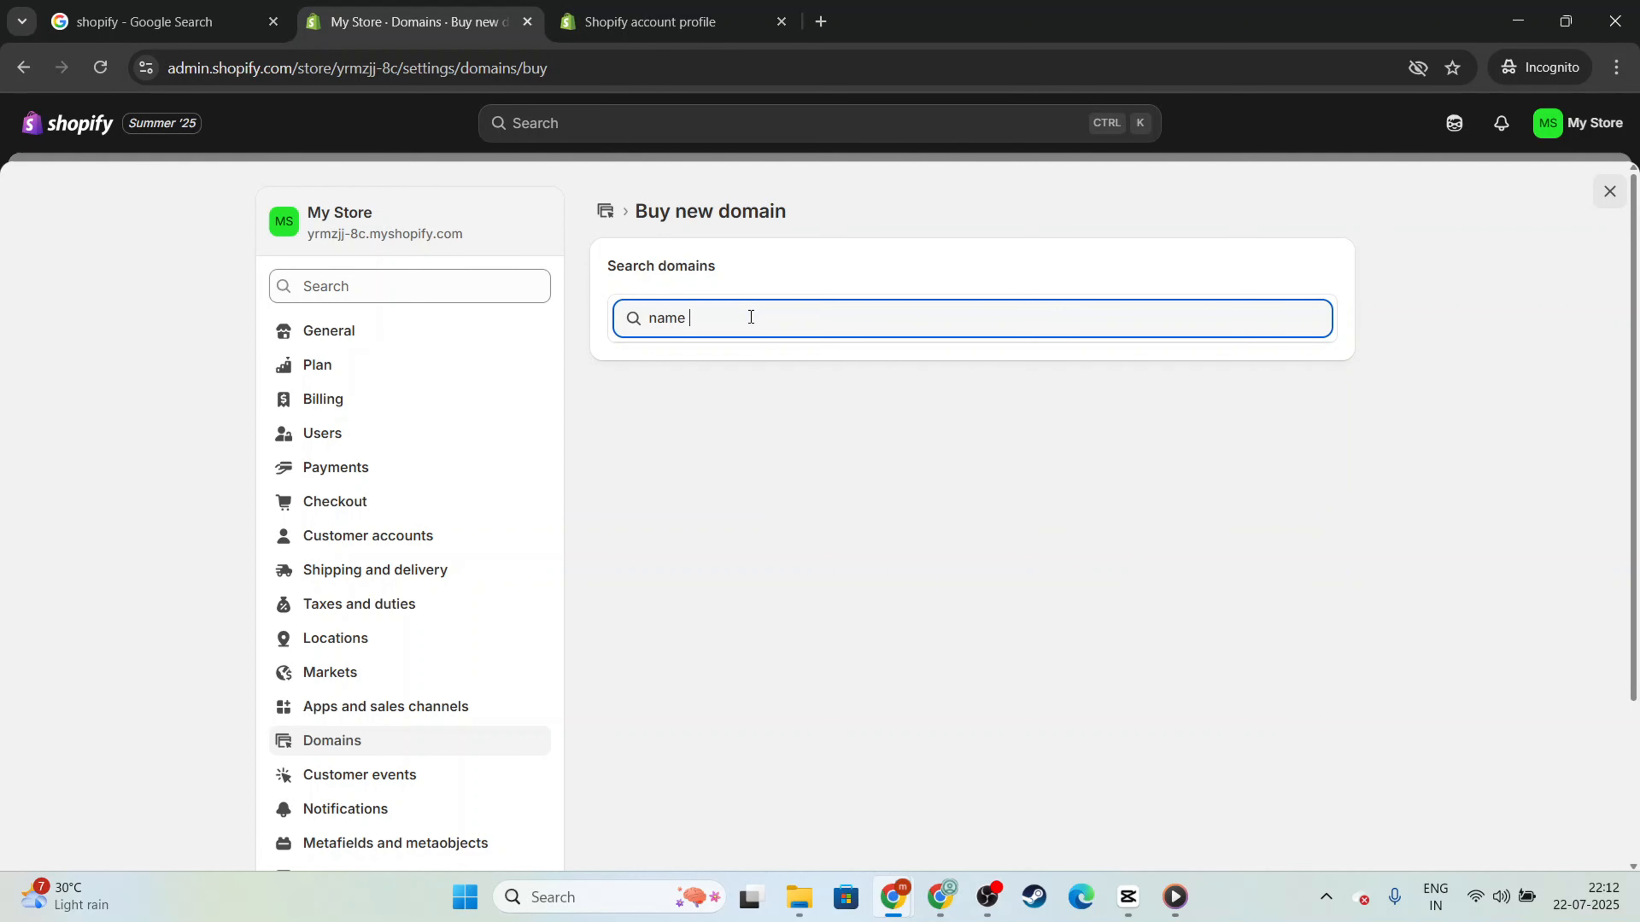
type("cheap")
key("BackSpace")
key("BackSpace")
key("BackSpace")
key("BackSpace")
key("BackSpace")
key("BackSpace")
key("BackSpace")
key("BackSpace")
key("BackSpace")
- Search for the domain name hostinger and browse the first two pages of suggested domains
type("hostinger")
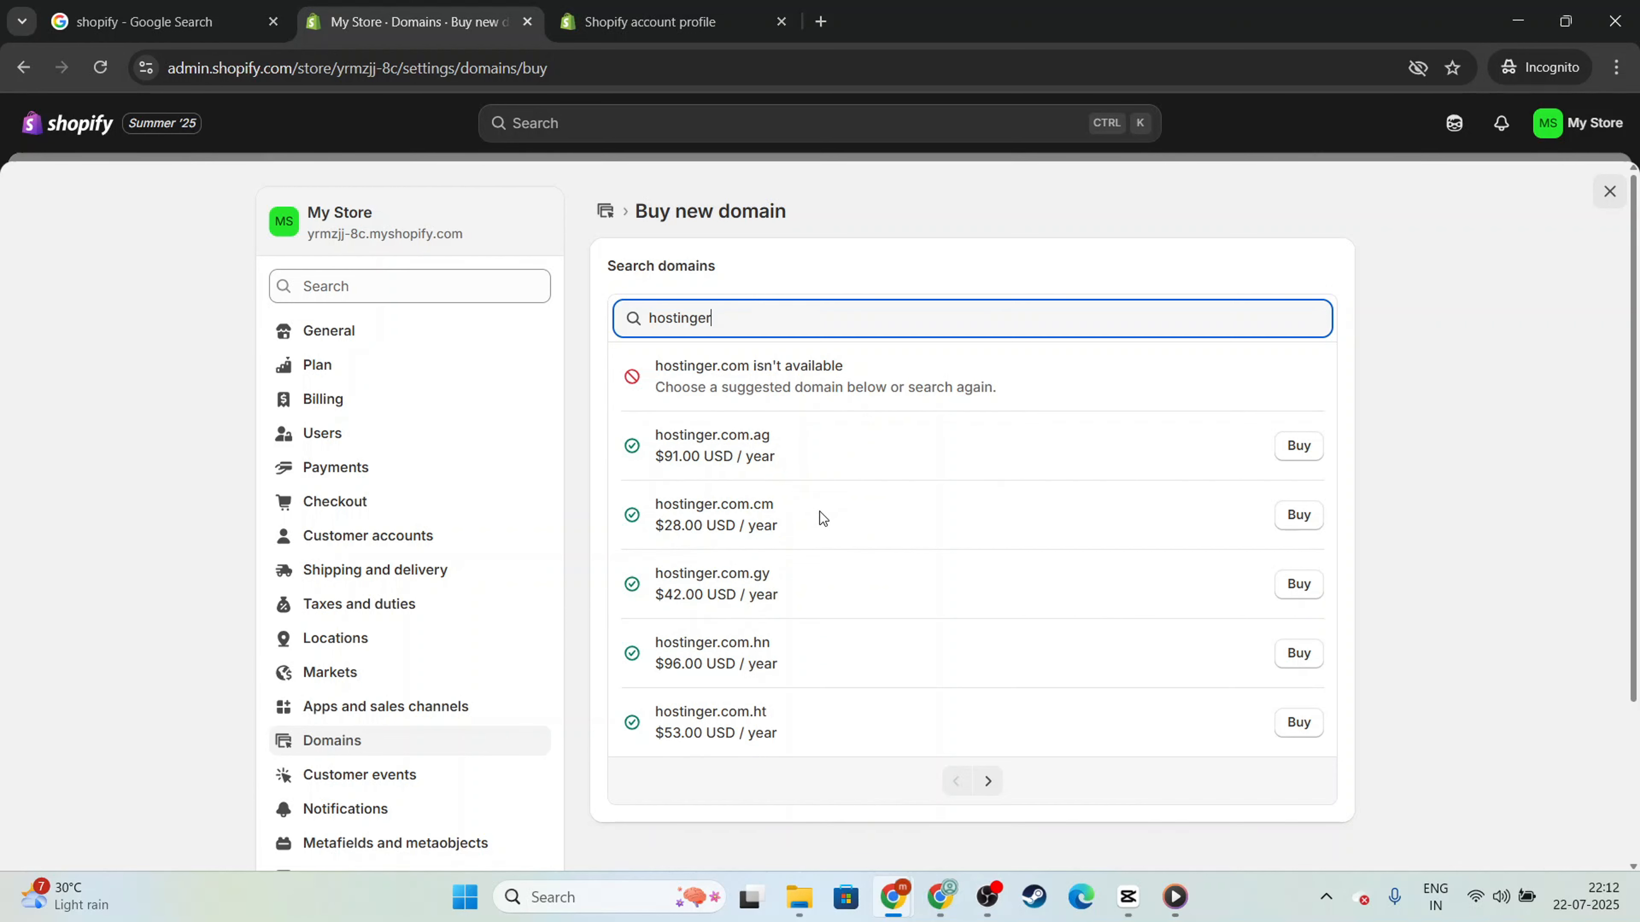
scroll(833, 530, "down", 3)
left_click(988, 568)
scroll(1007, 543, "up", 3)
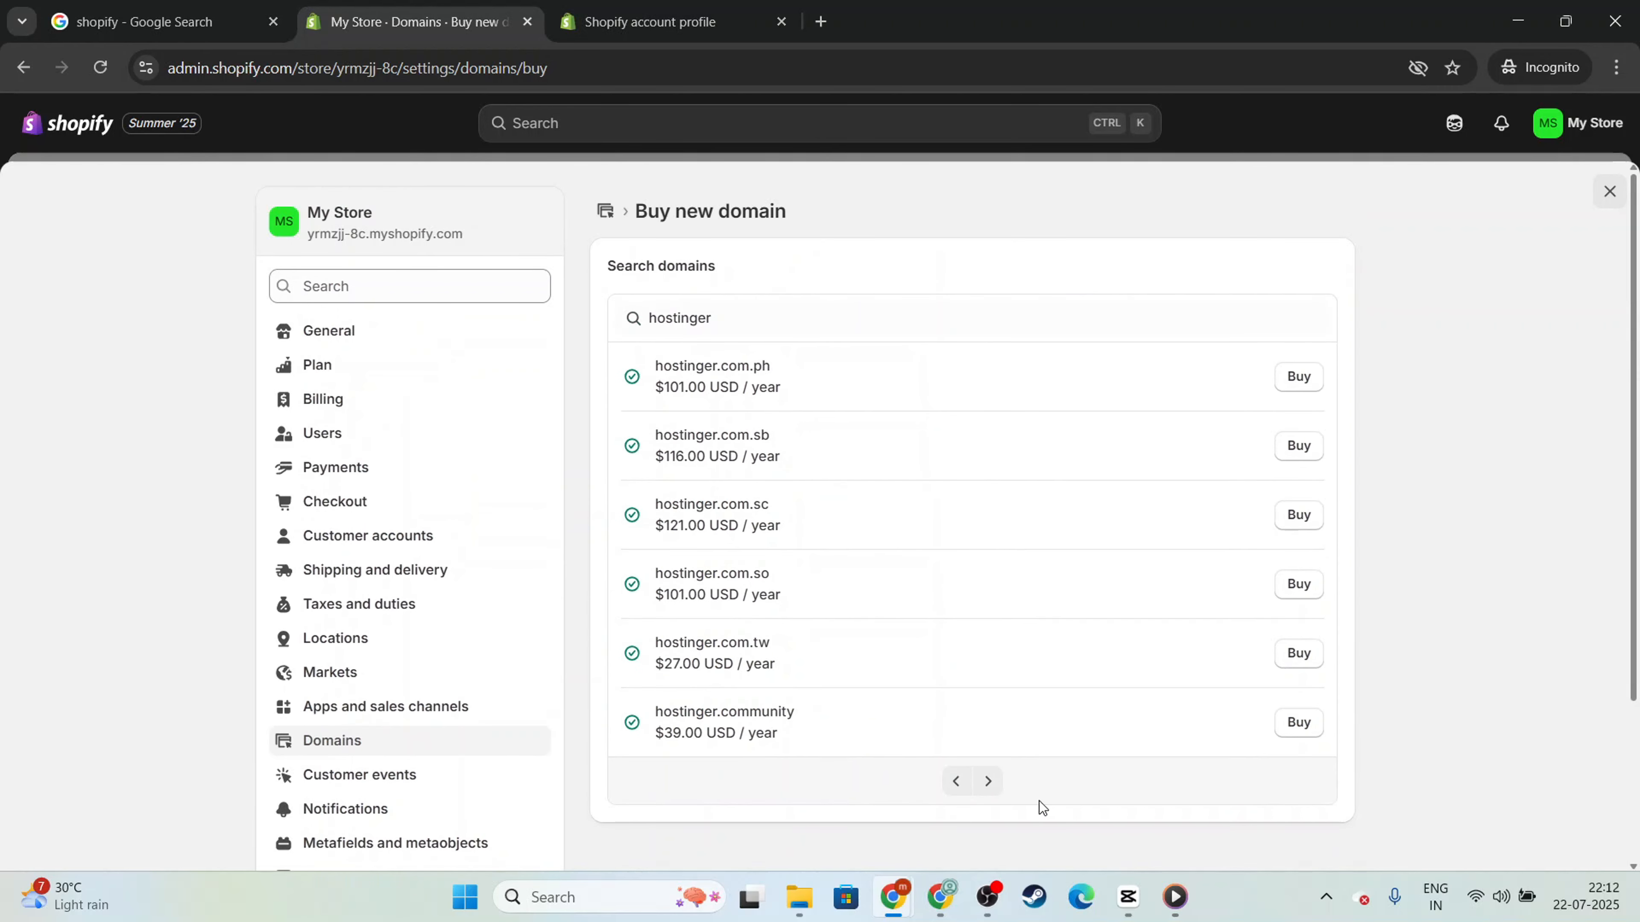
left_click(956, 781)
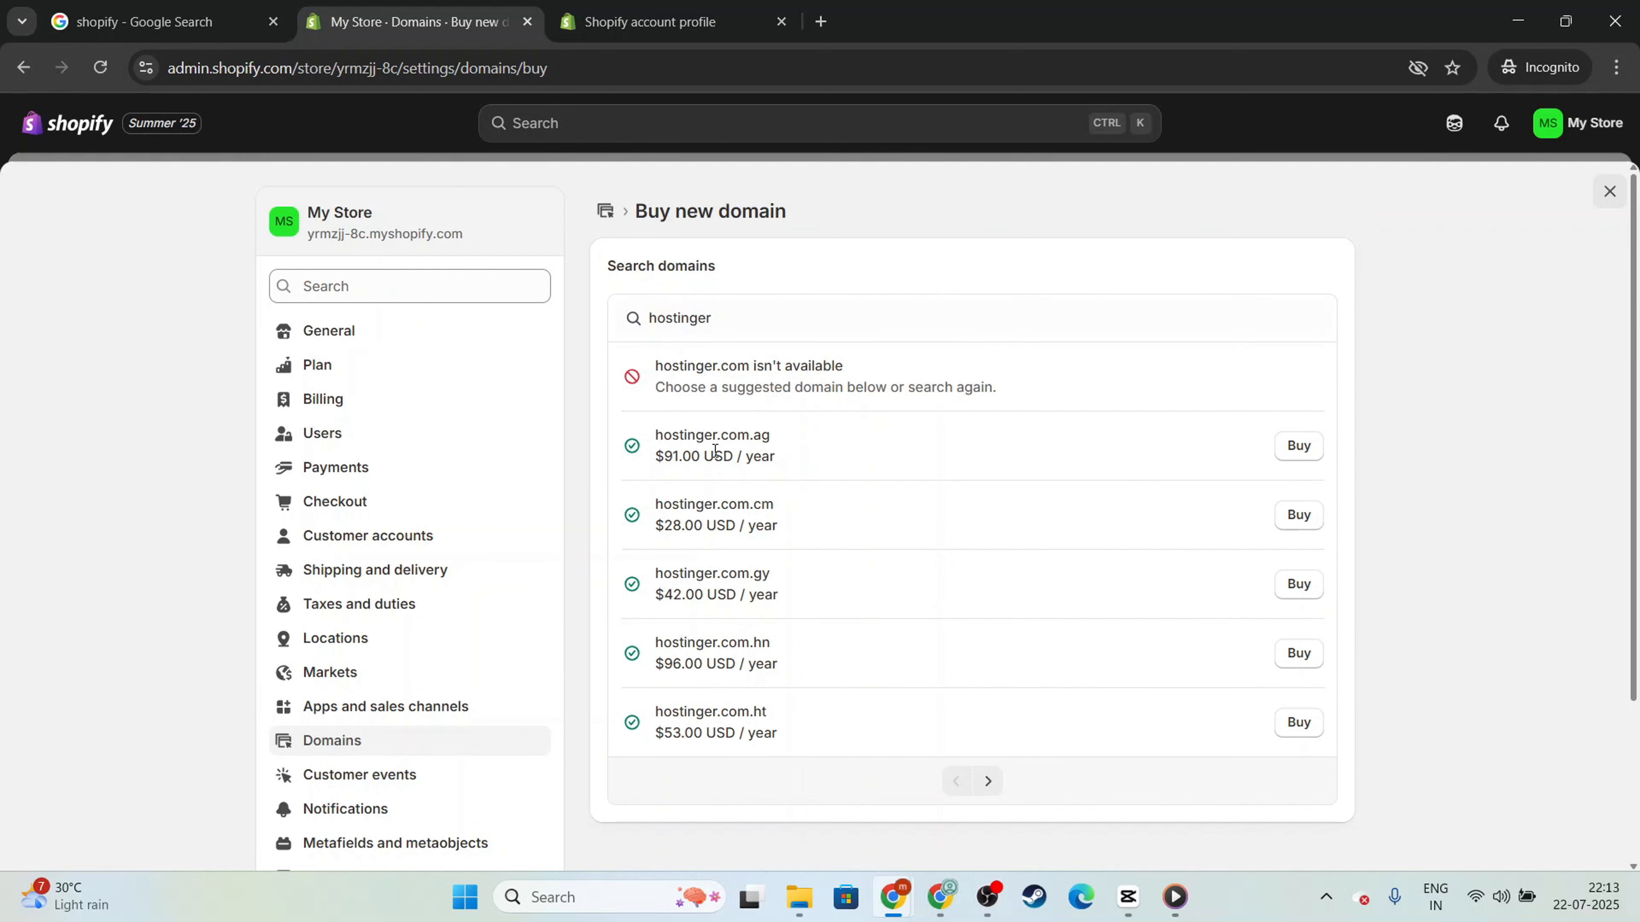
scroll(839, 556, "down", 3)
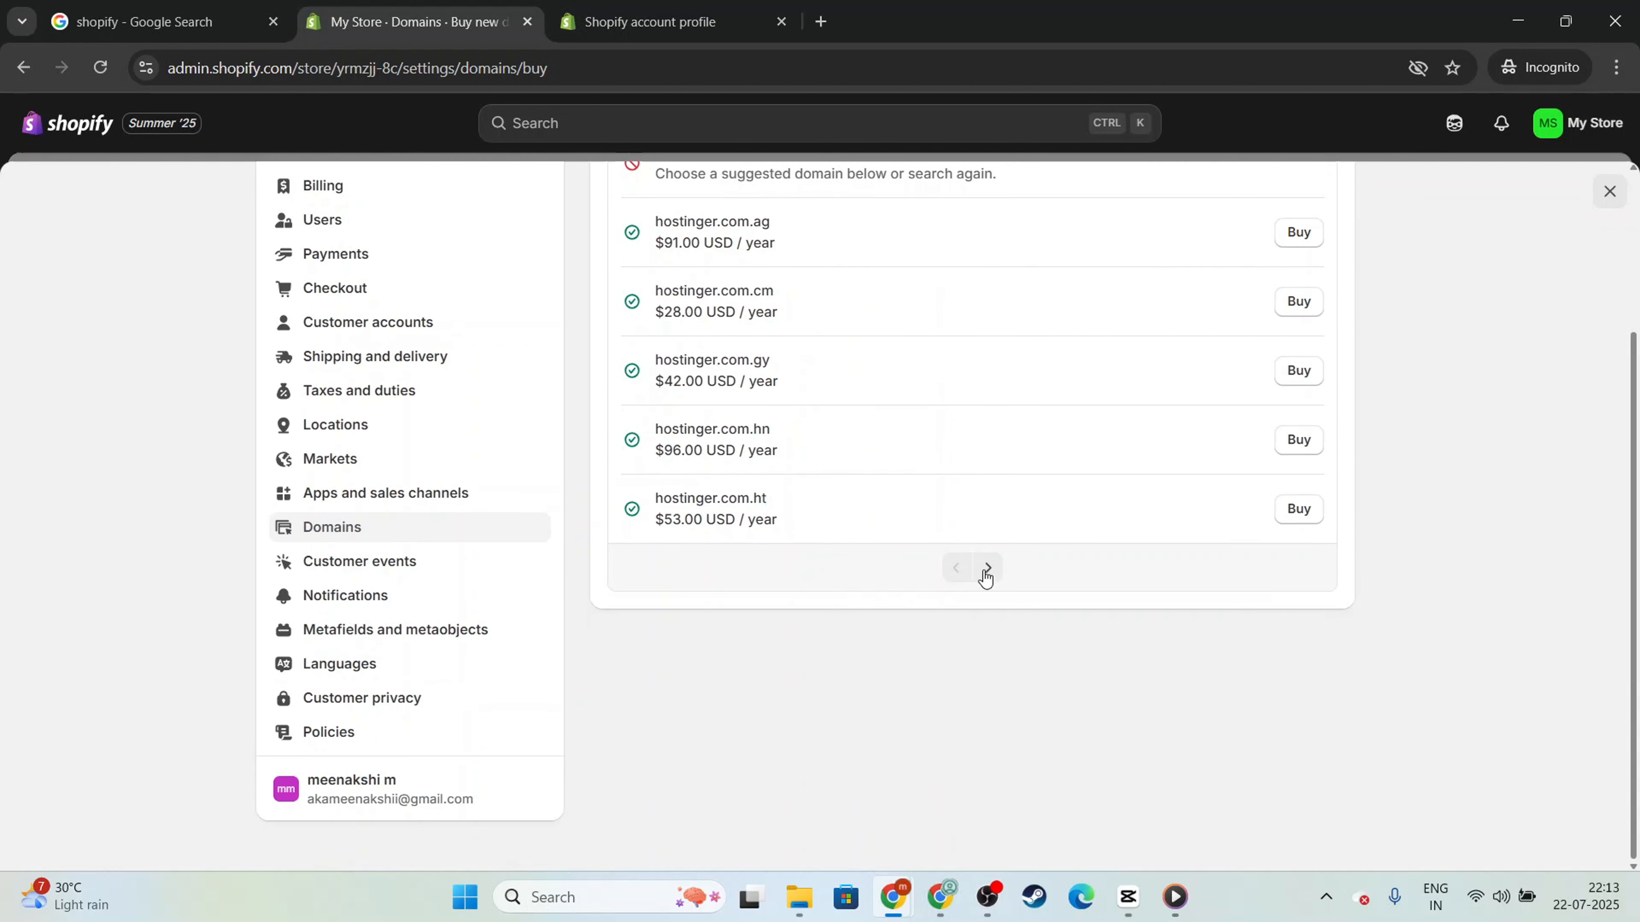
left_click(988, 574)
scroll(763, 465, "up", 3)
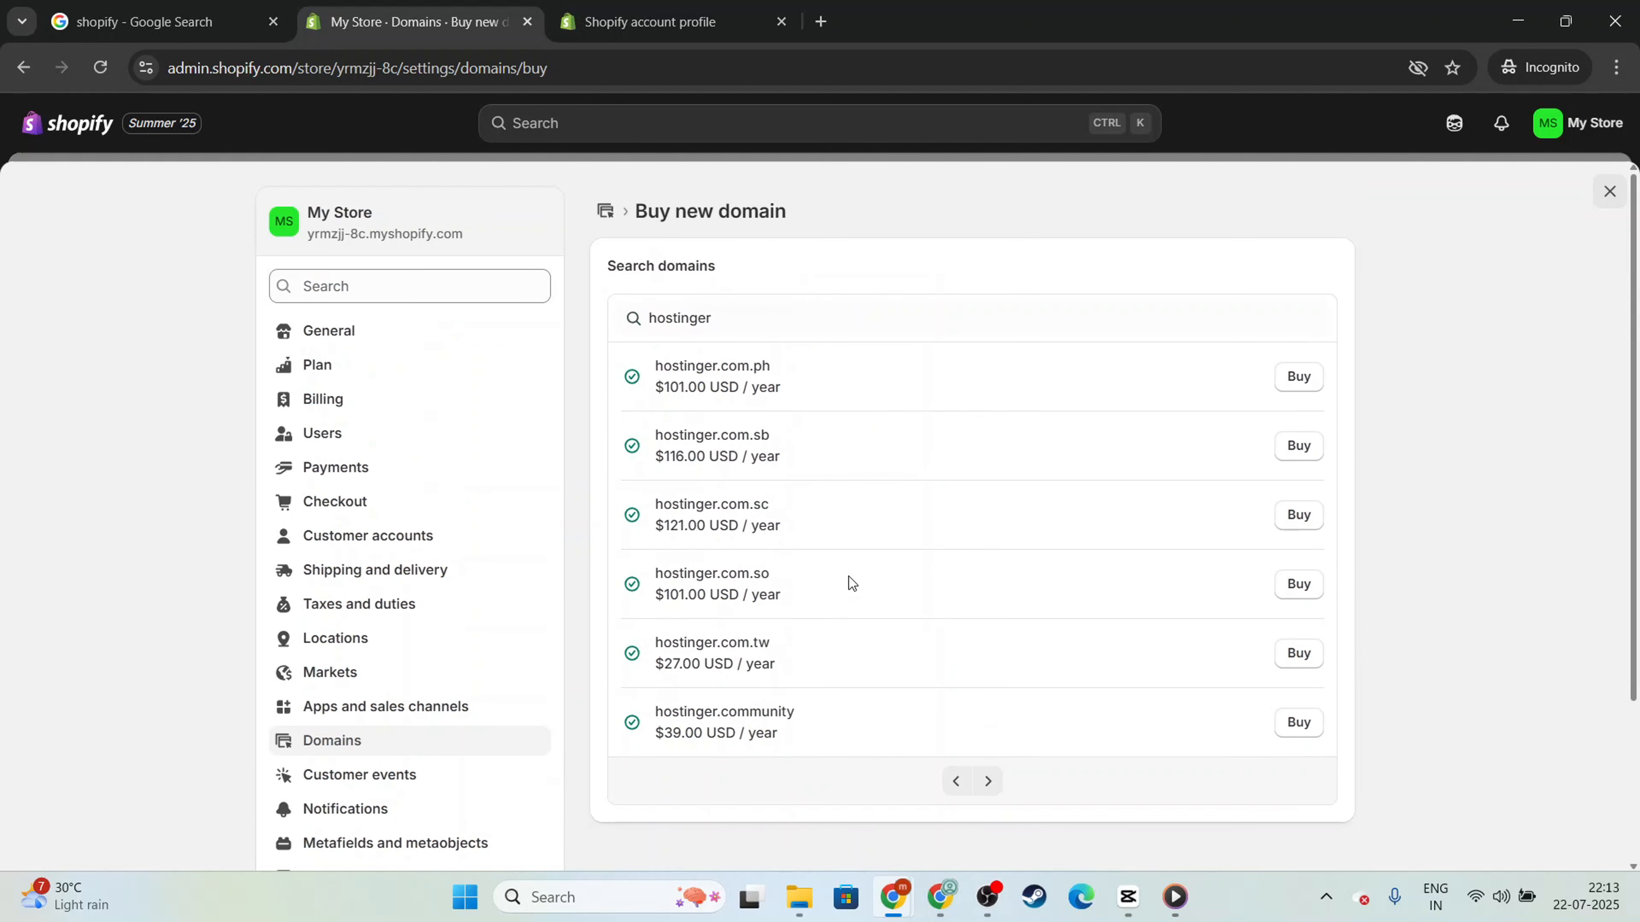
left_click(956, 781)
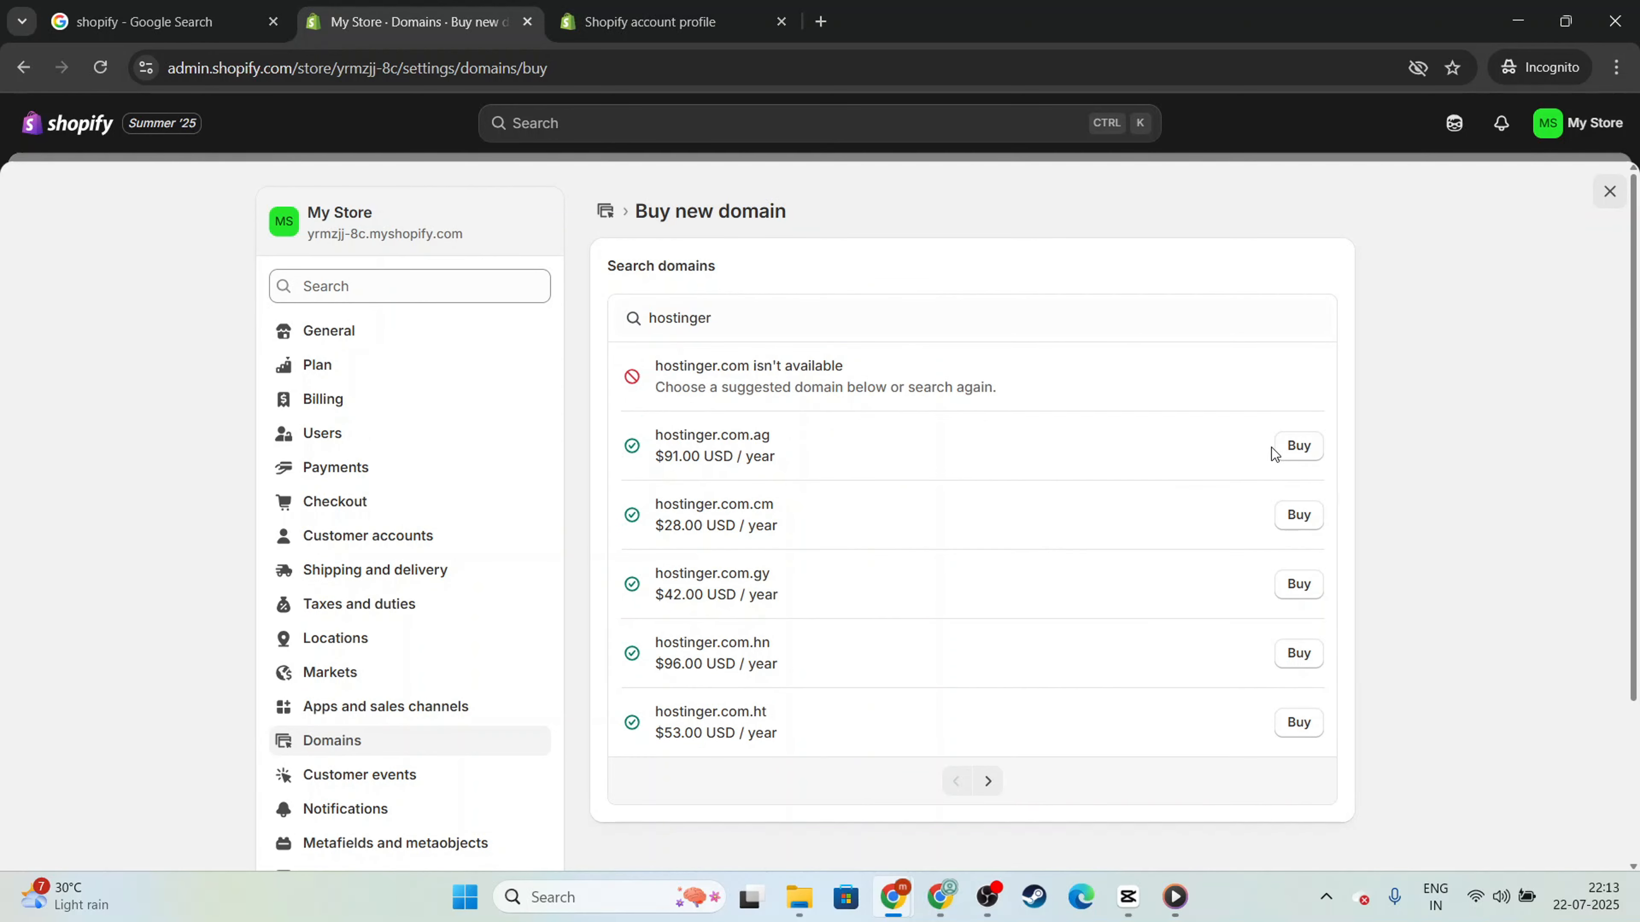
- Choose to buy hostinger.com.ag and look through its purchase form
left_click(1299, 450)
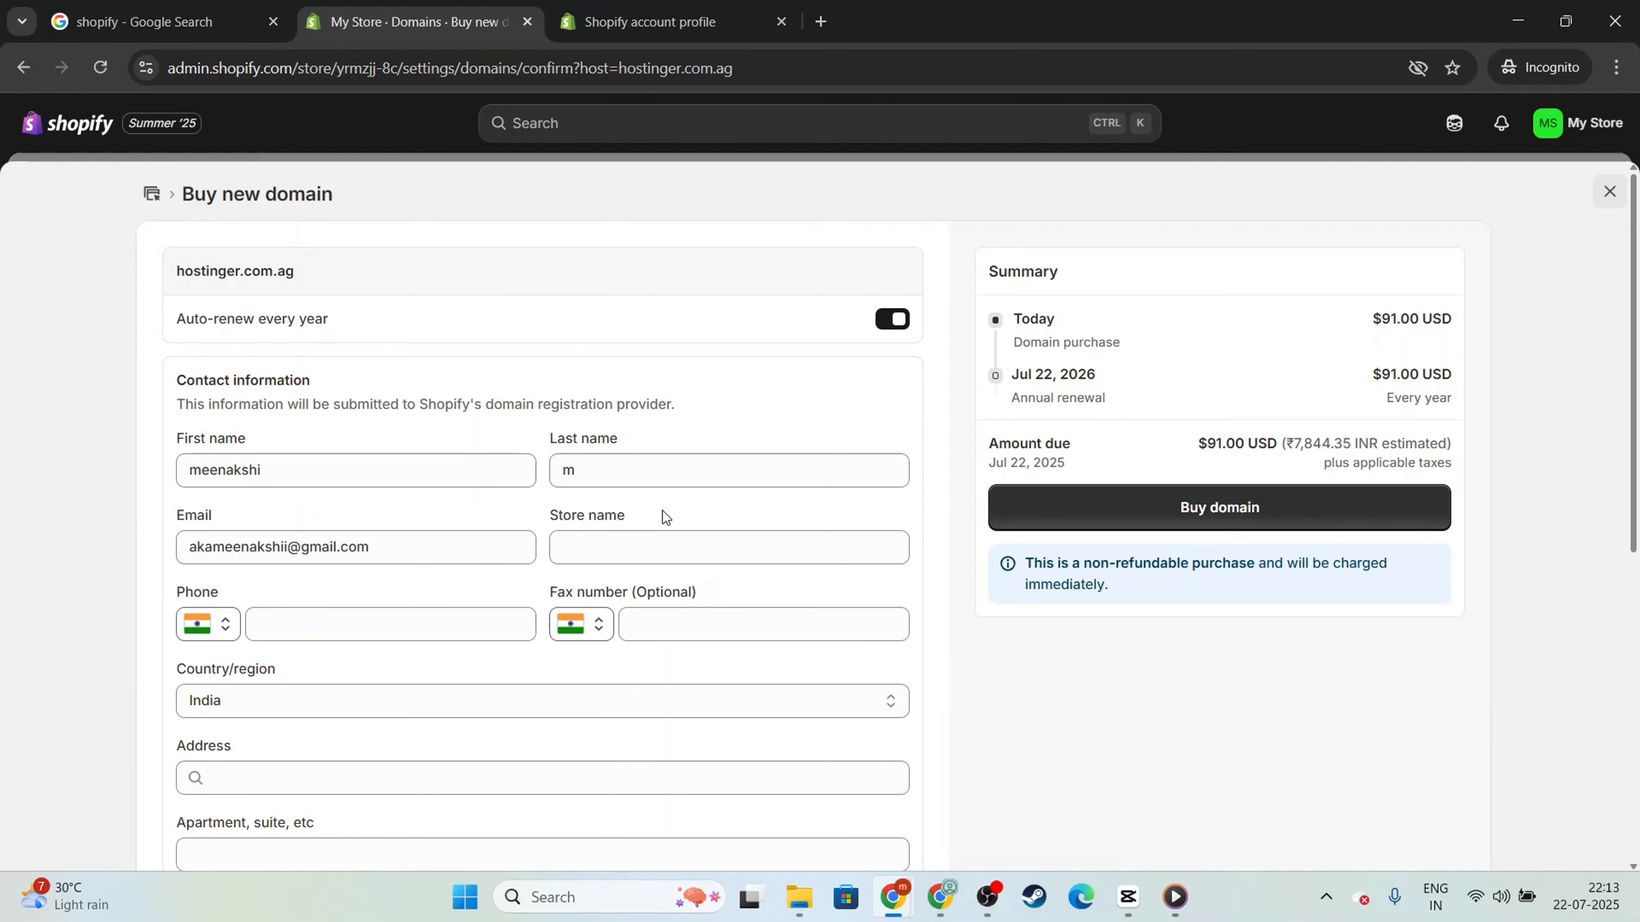
scroll(607, 513, "down", 8)
scroll(689, 509, "up", 8)
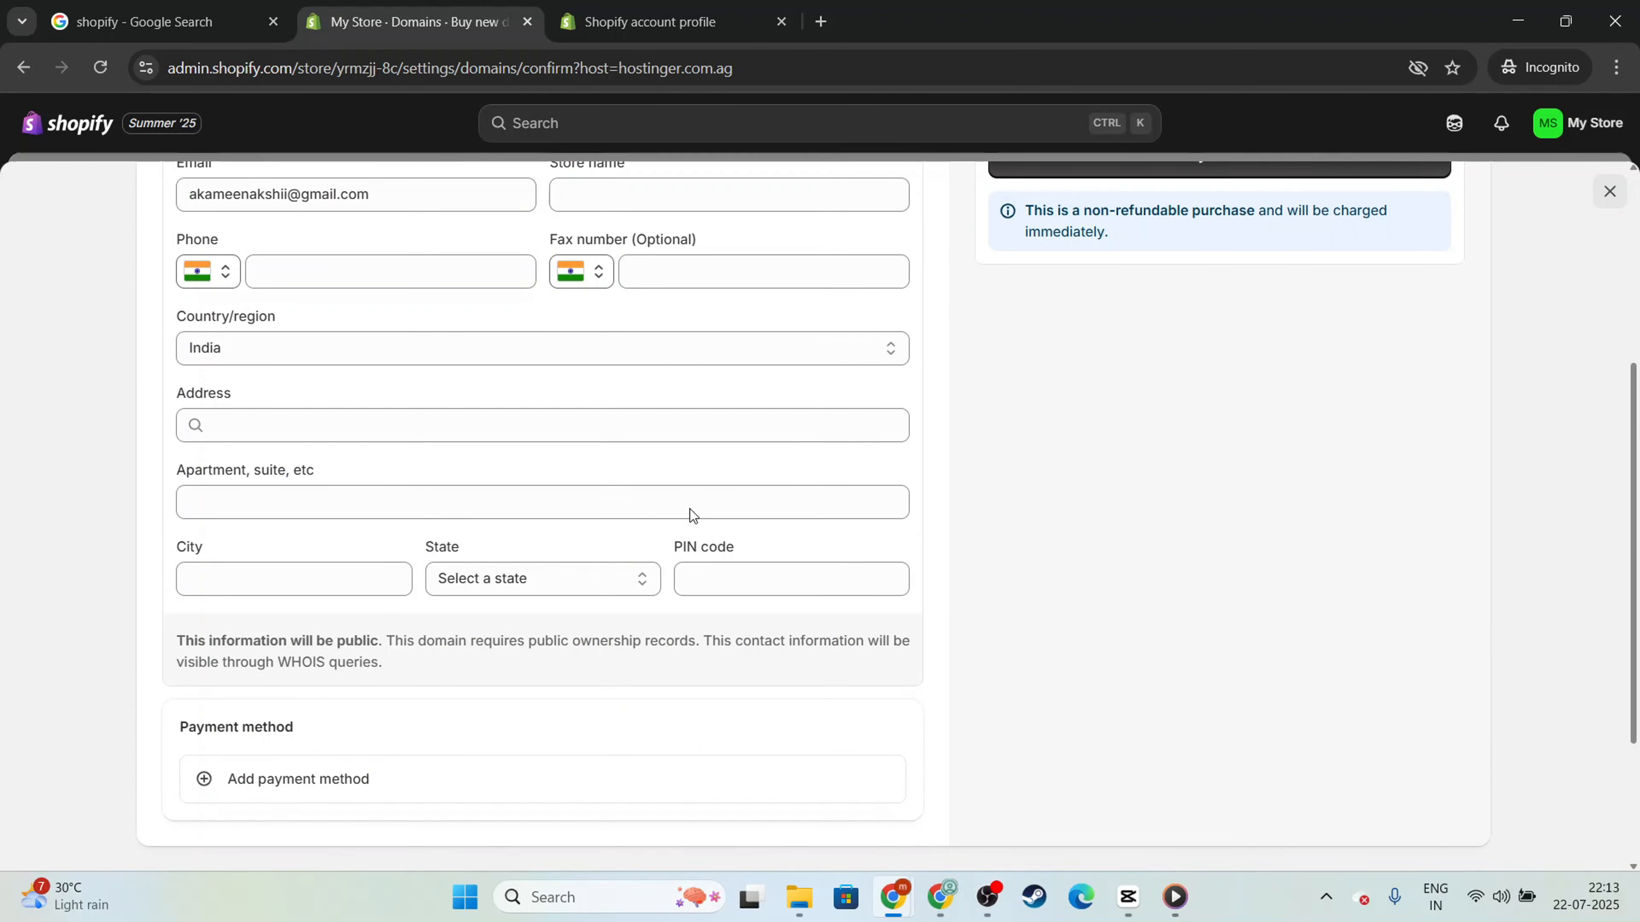
scroll(742, 495, "down", 7)
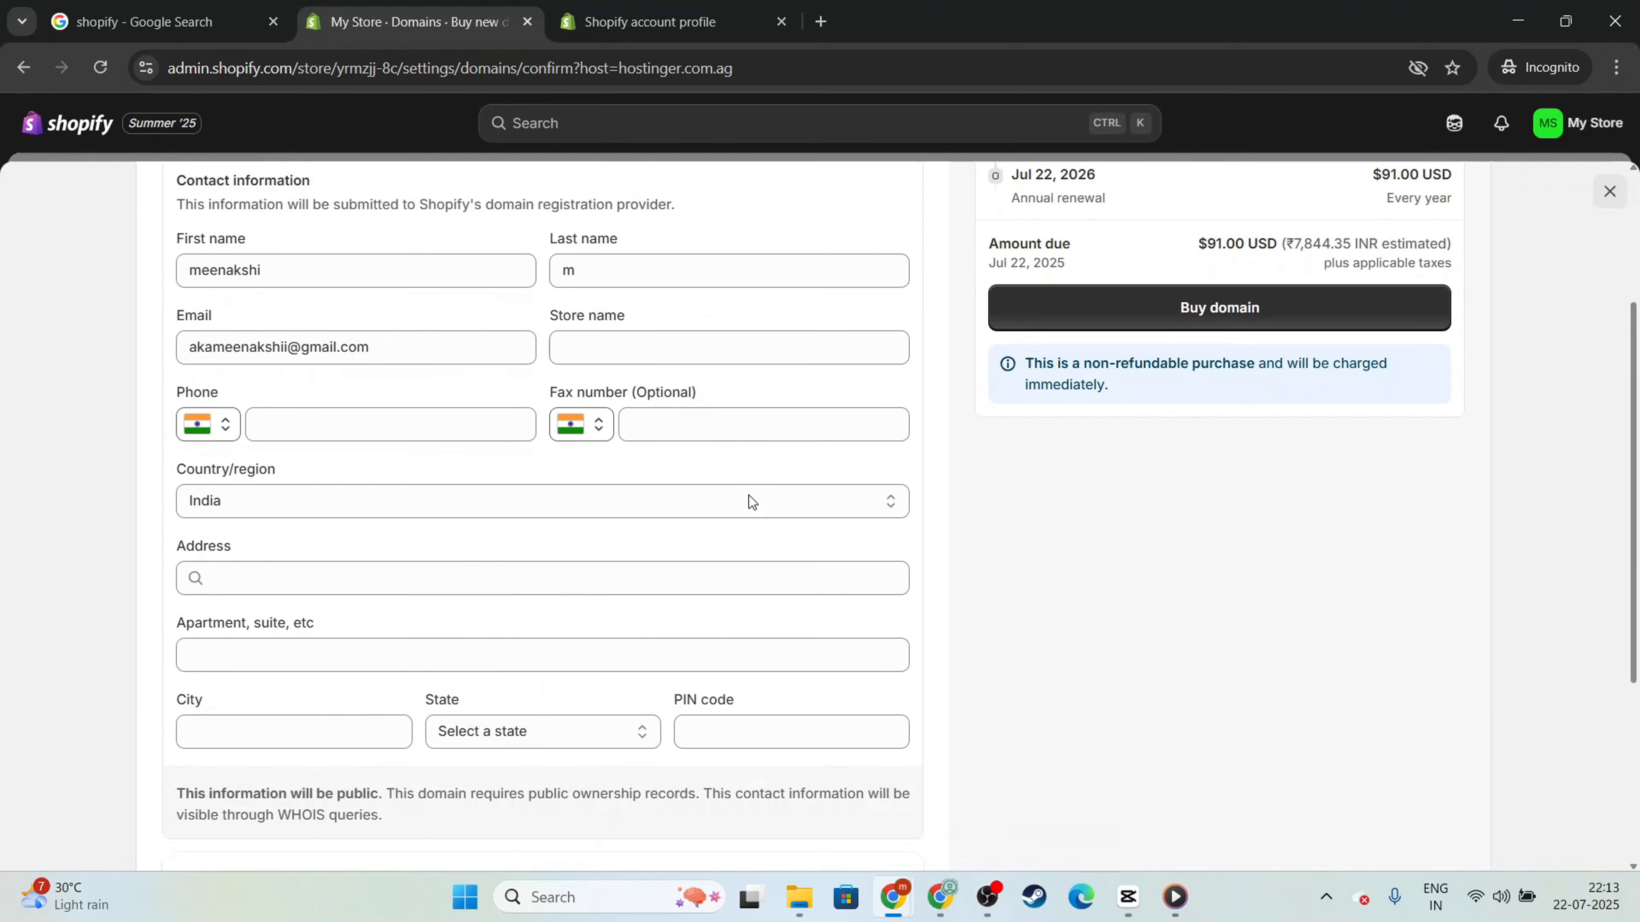
scroll(725, 497, "up", 8)
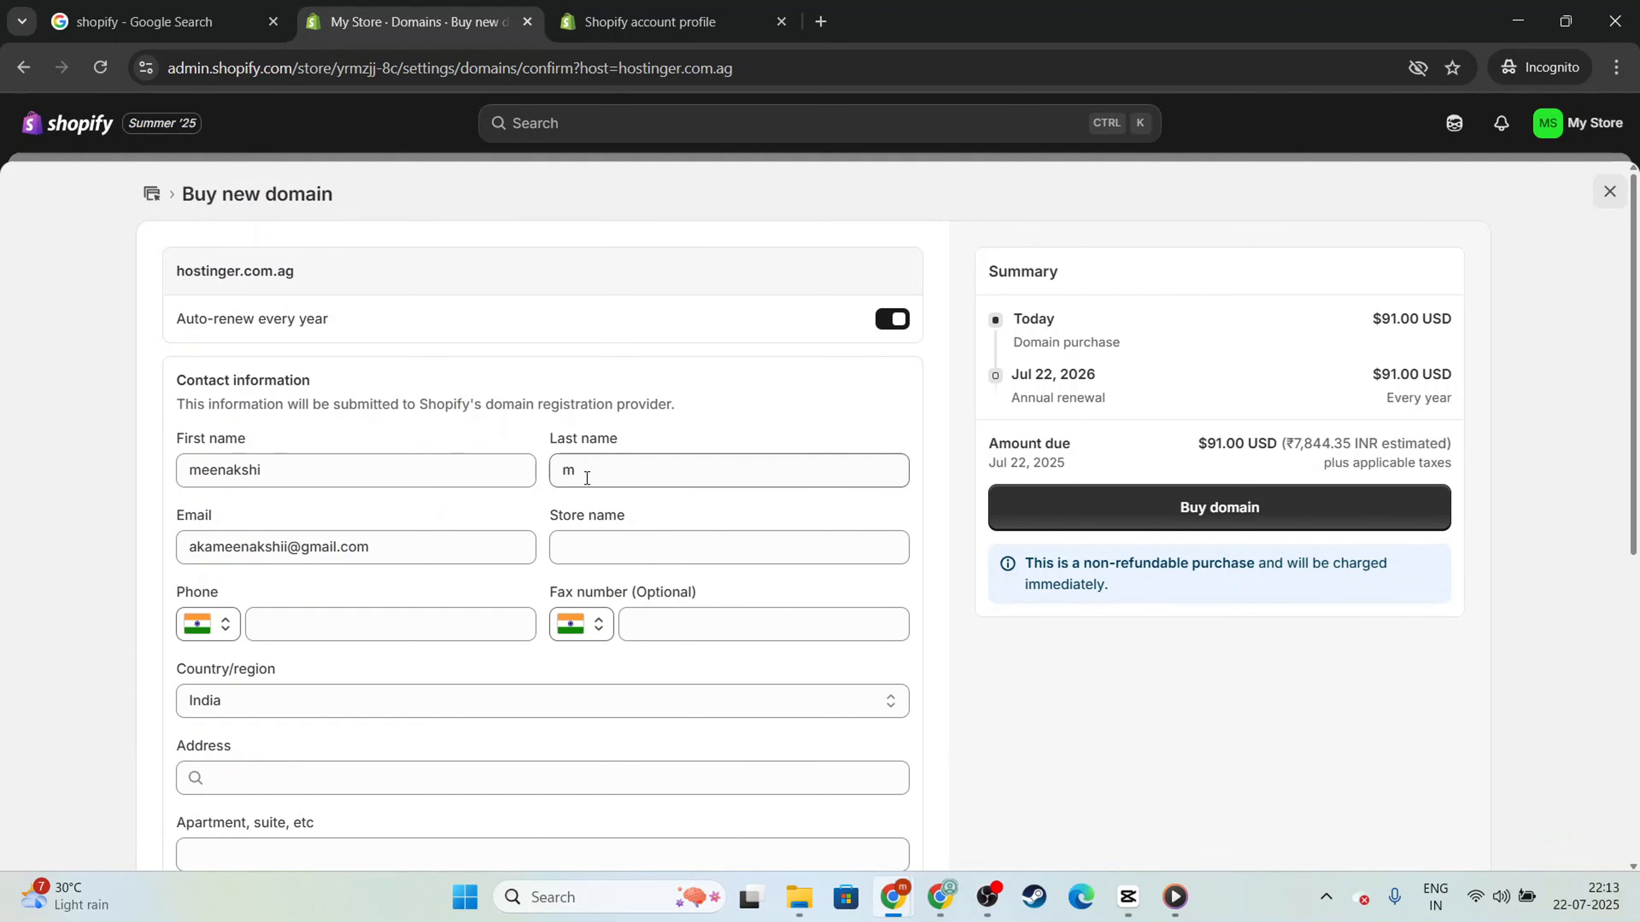
- Turn off yearly auto-renewal for the hostinger.com.ag domain
left_click(896, 320)
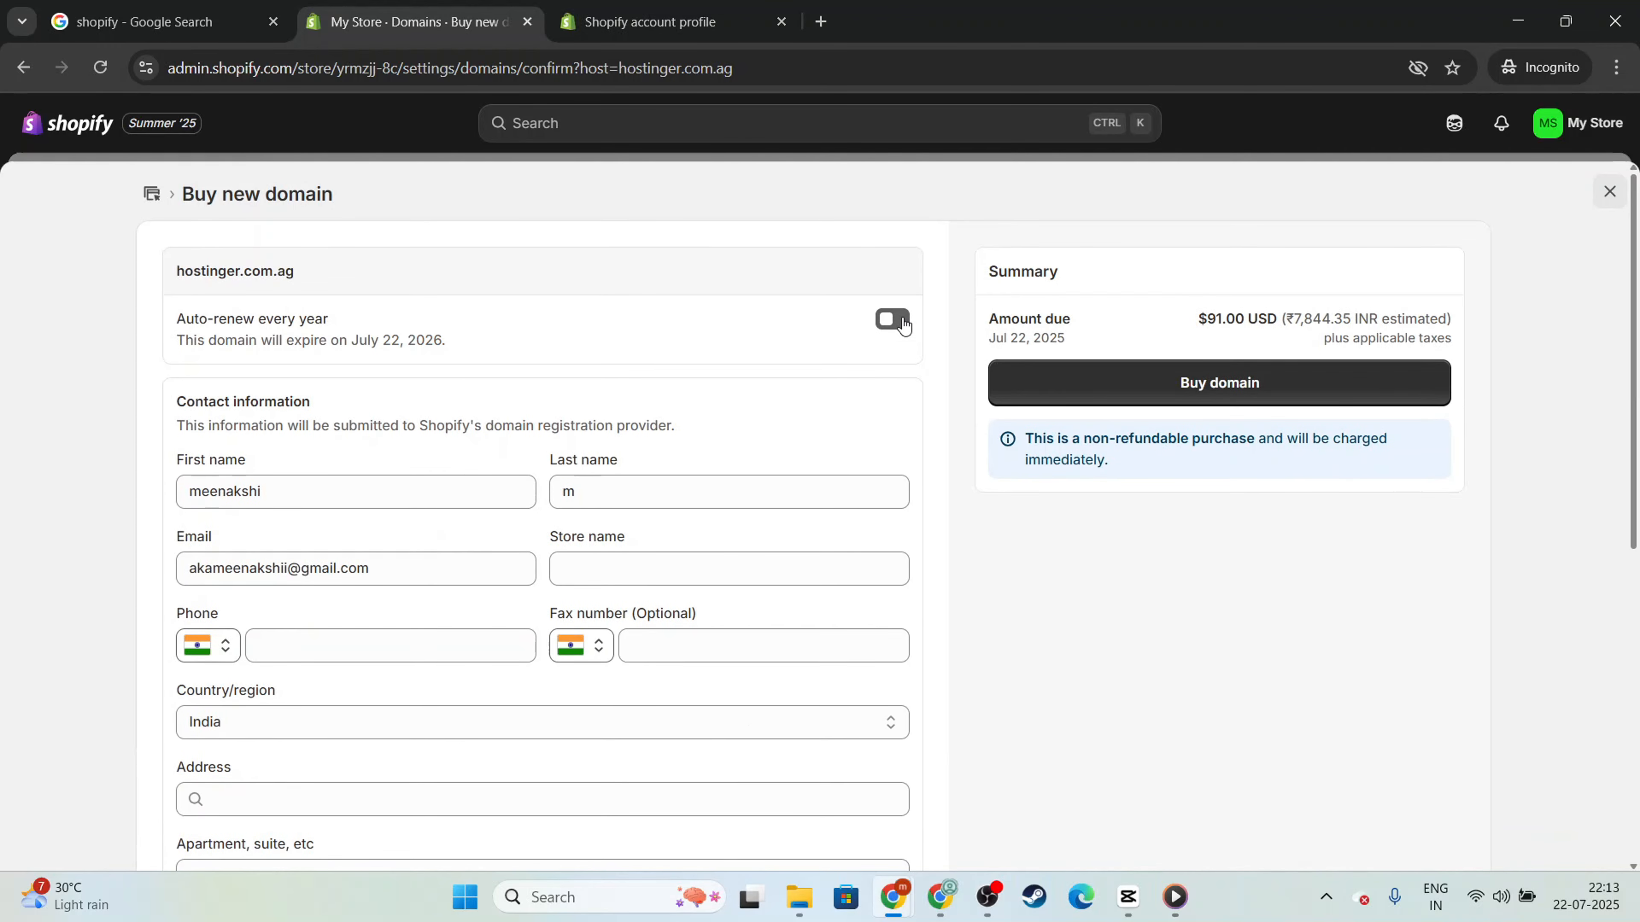
left_click_drag(241, 324, 380, 339)
left_click(435, 332)
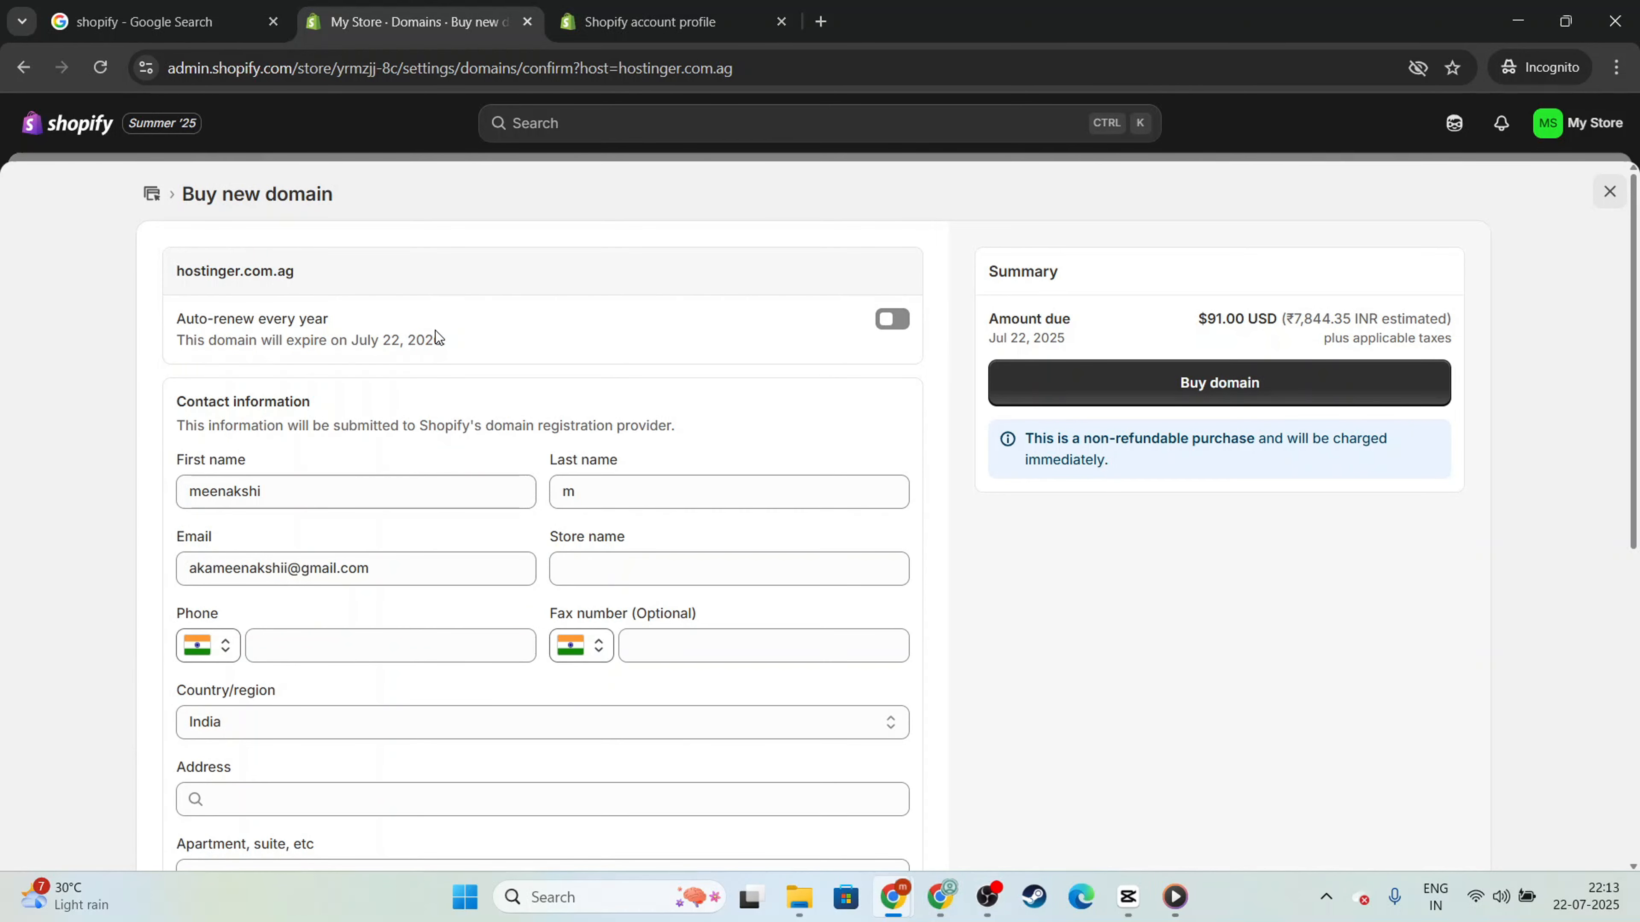
left_click(897, 320)
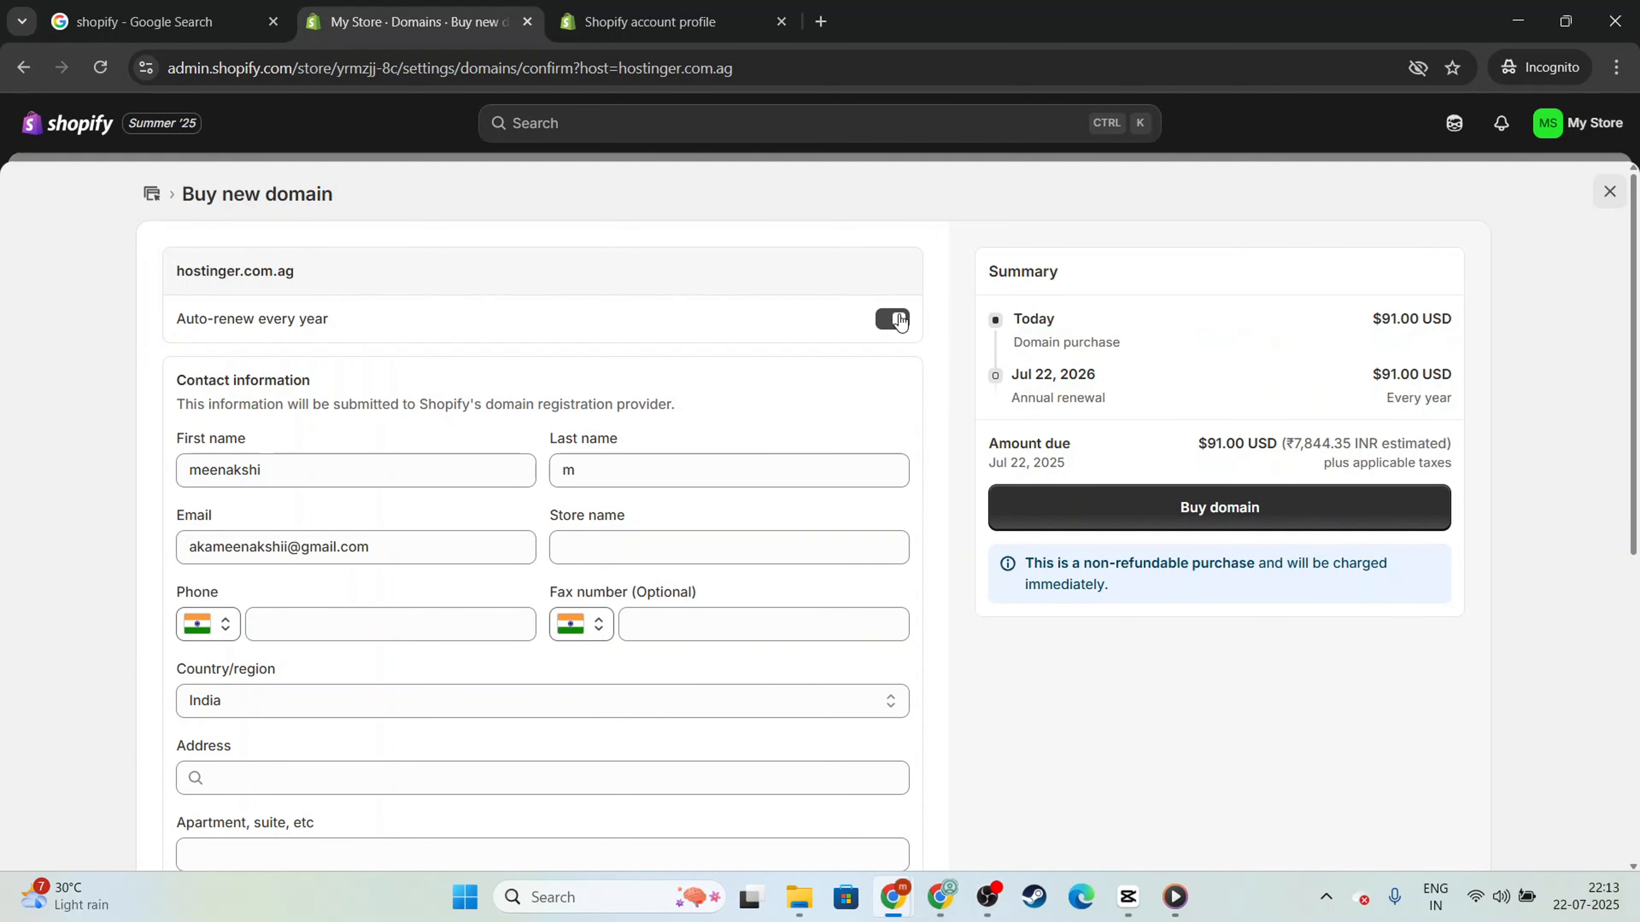
left_click(899, 320)
left_click(899, 320)
left_click(899, 321)
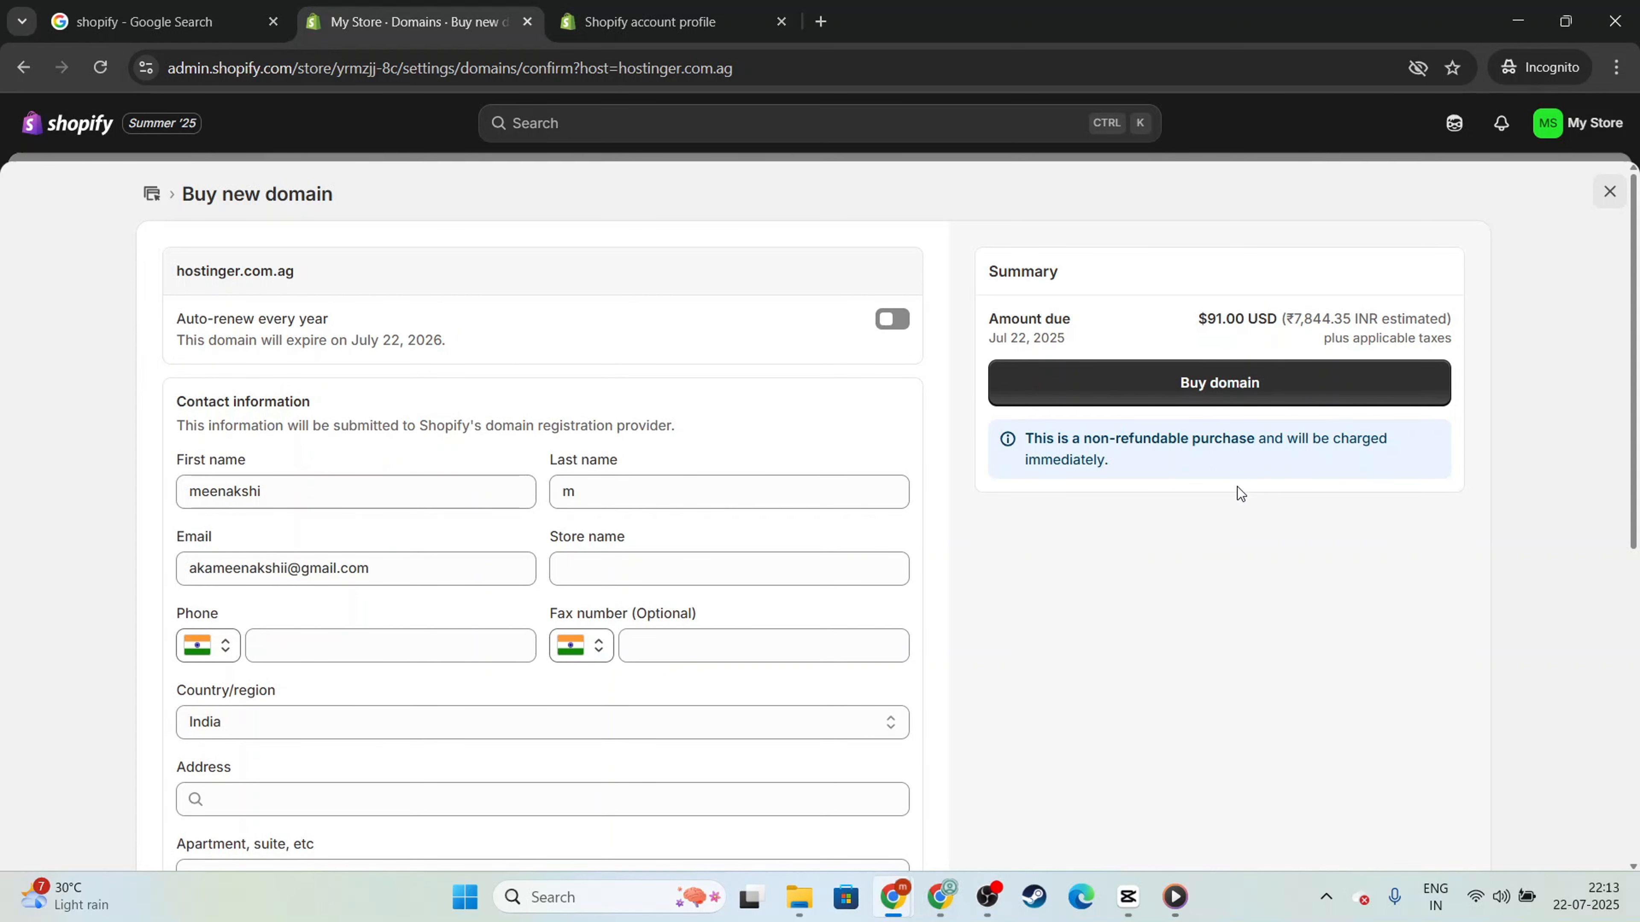
- Review the refund notice and the contact, phone and address fields of the domain purchase form
triple_click(1183, 467)
left_click(1211, 472)
scroll(583, 491, "down", 3)
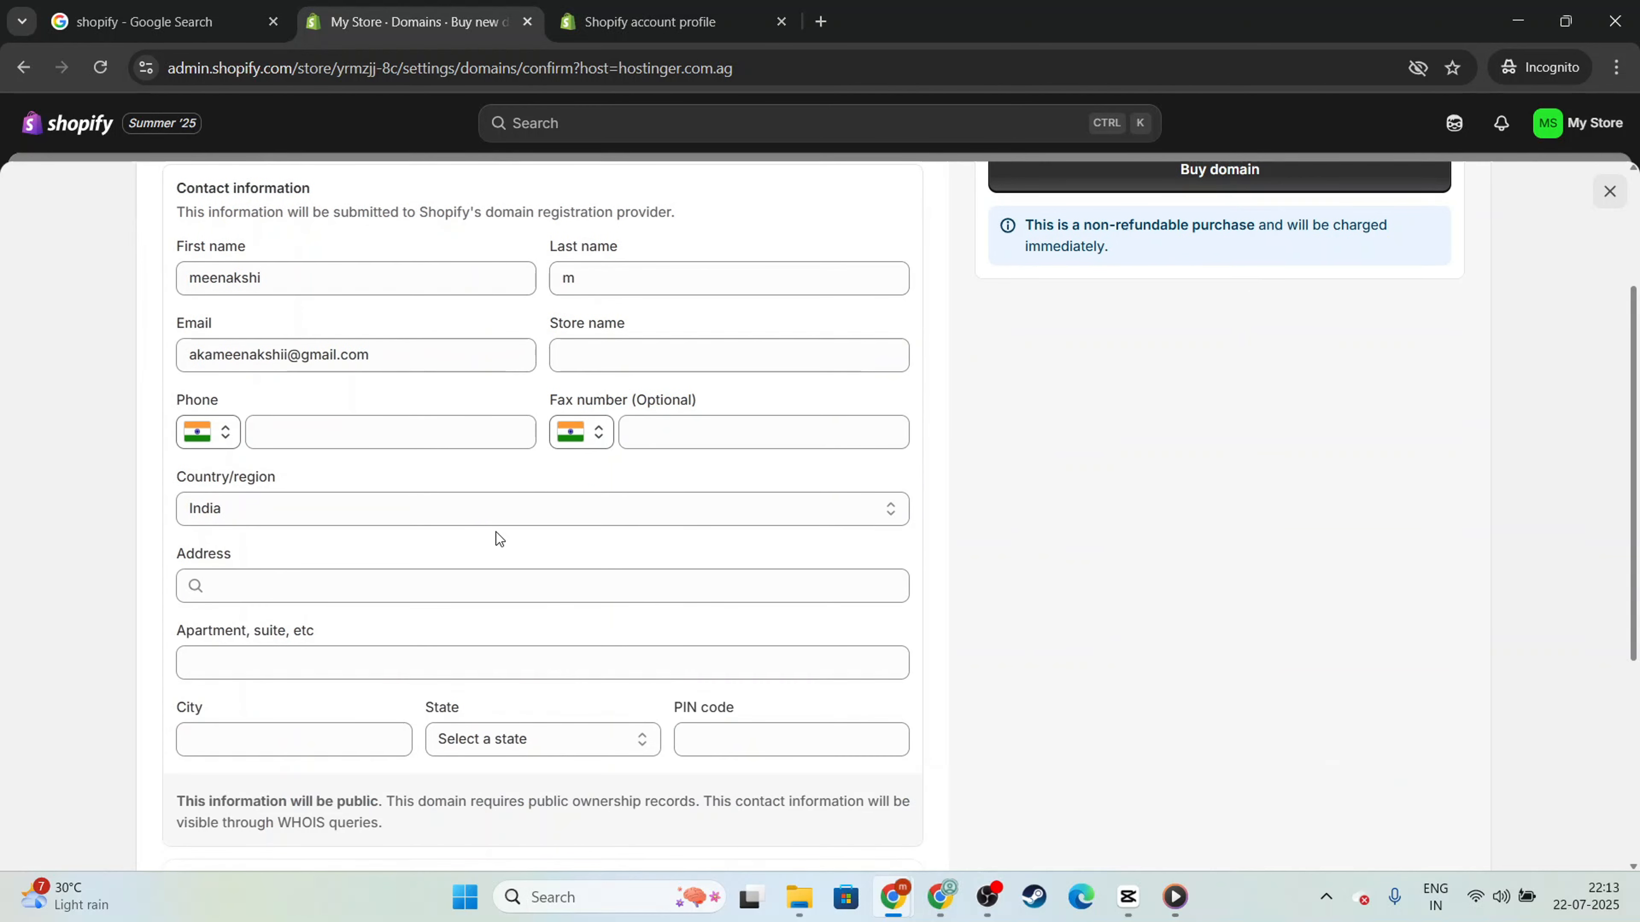
left_click(283, 507)
left_click(322, 576)
left_click(242, 654)
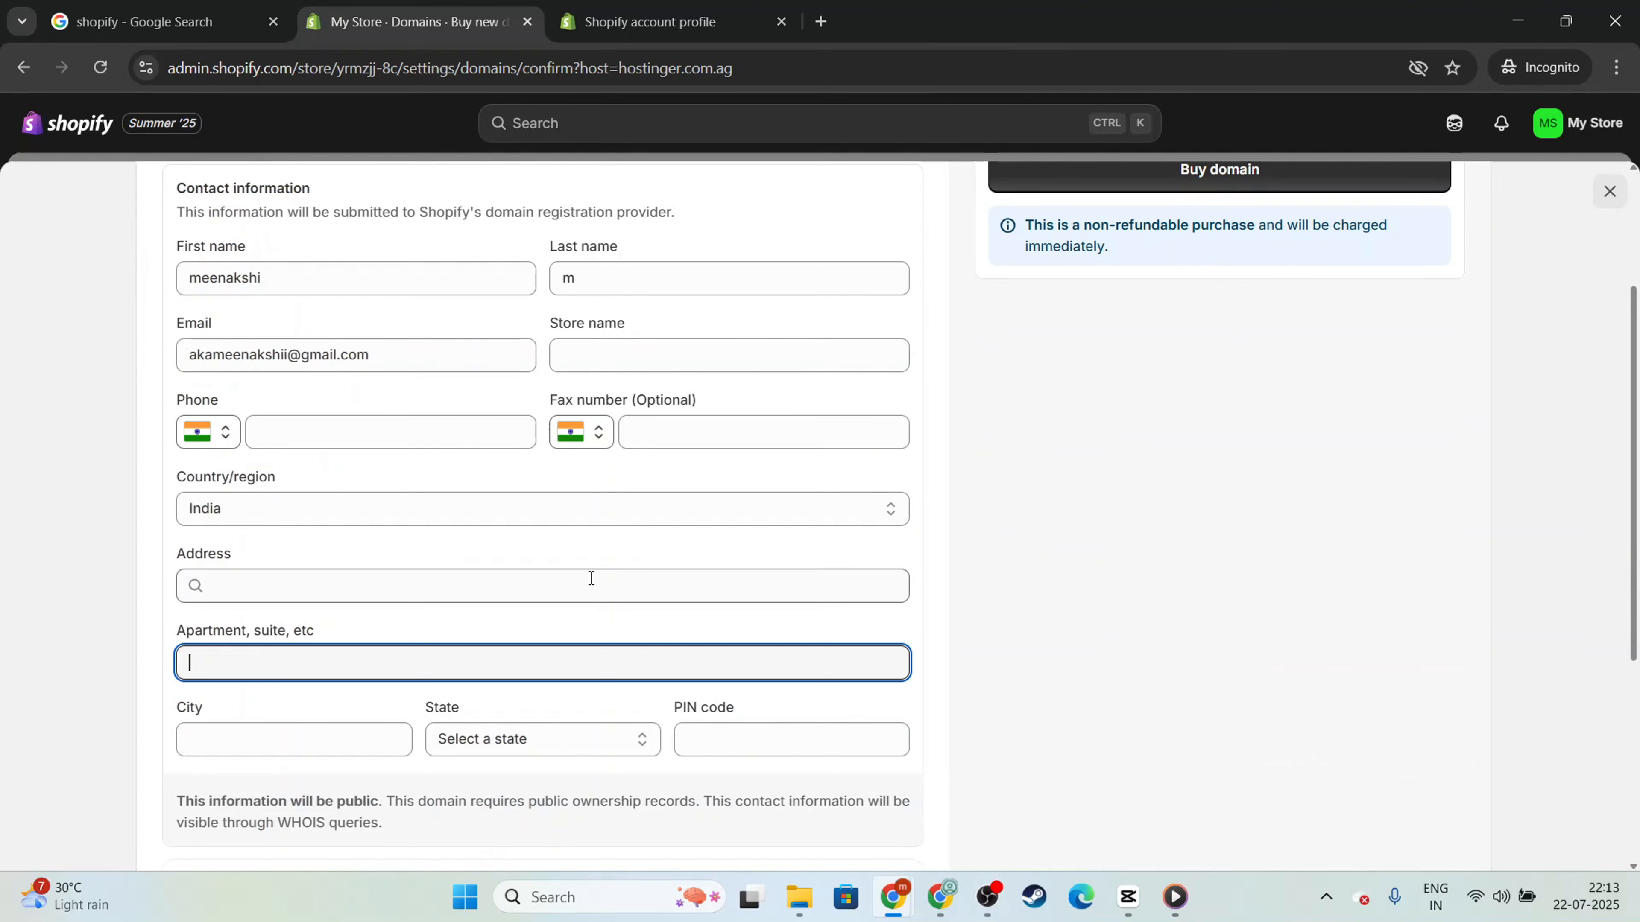
left_click(732, 439)
scroll(419, 634, "down", 5)
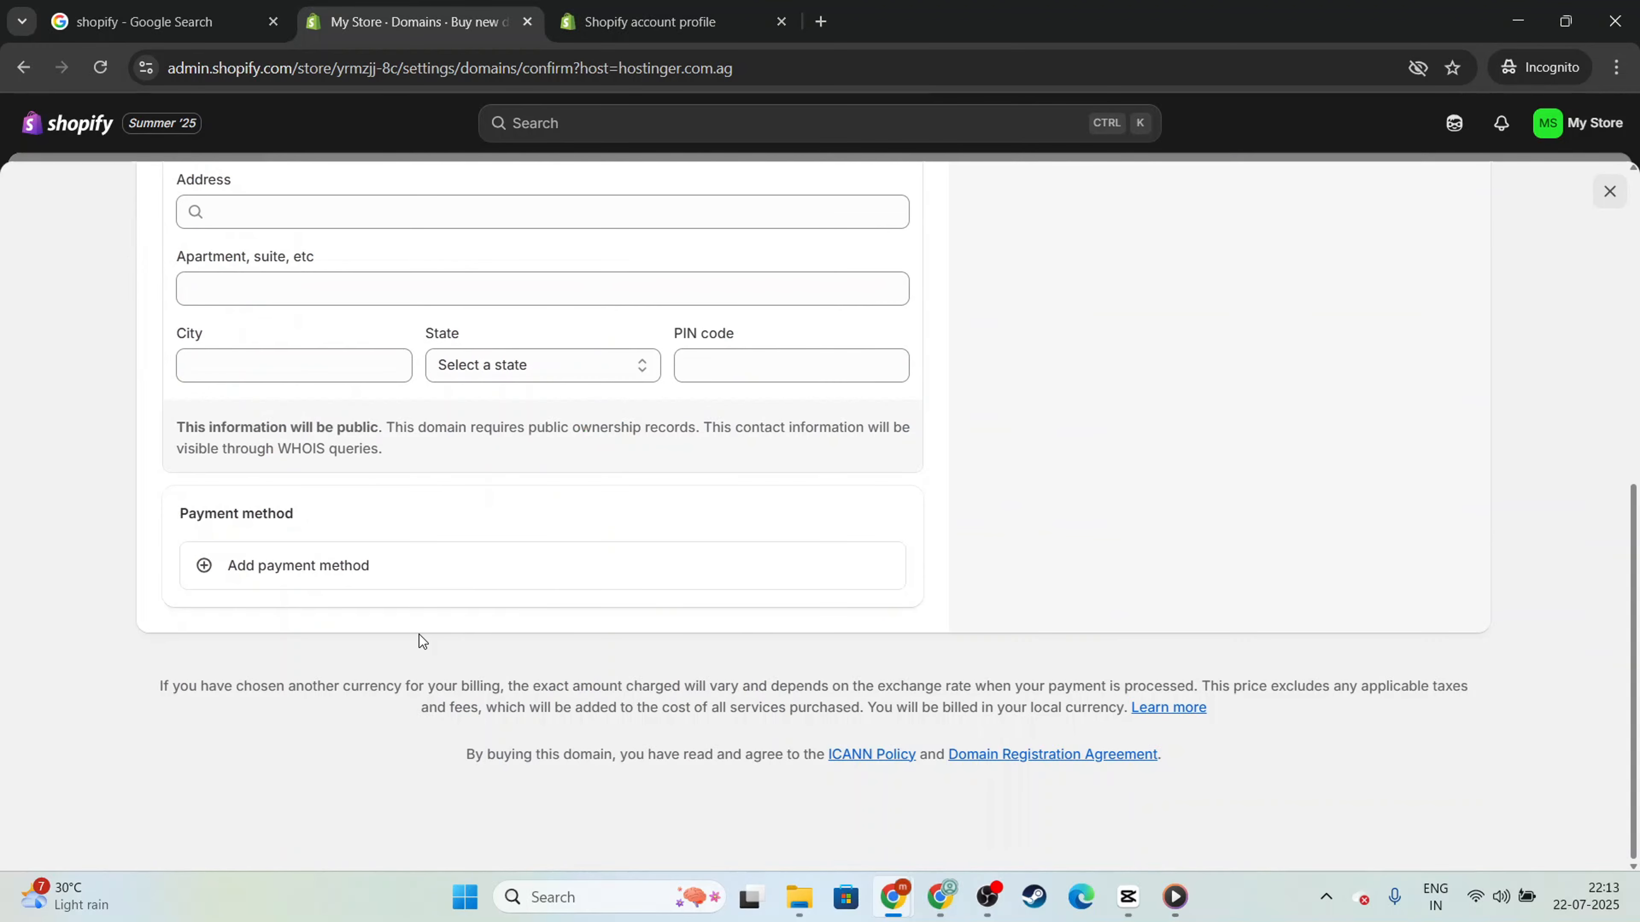
left_click(291, 373)
- Open the form for adding a payment method, review its credit card and billing fields, and close it
left_click(337, 564)
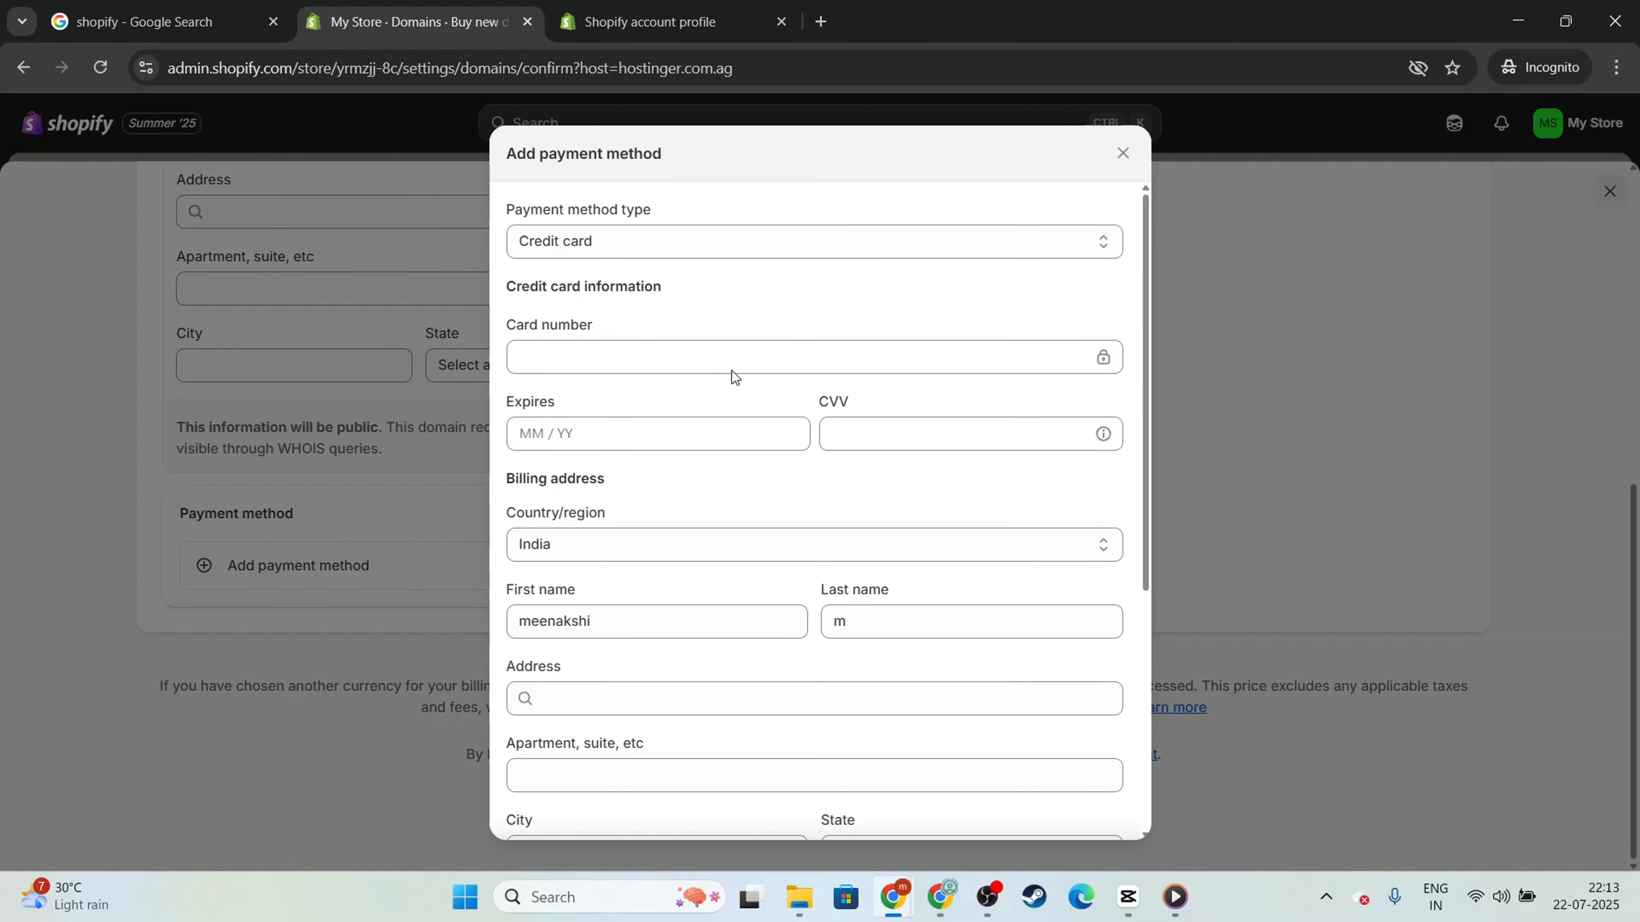
scroll(730, 401, "down", 5)
scroll(742, 452, "up", 5)
left_click(1122, 155)
scroll(923, 515, "up", 8)
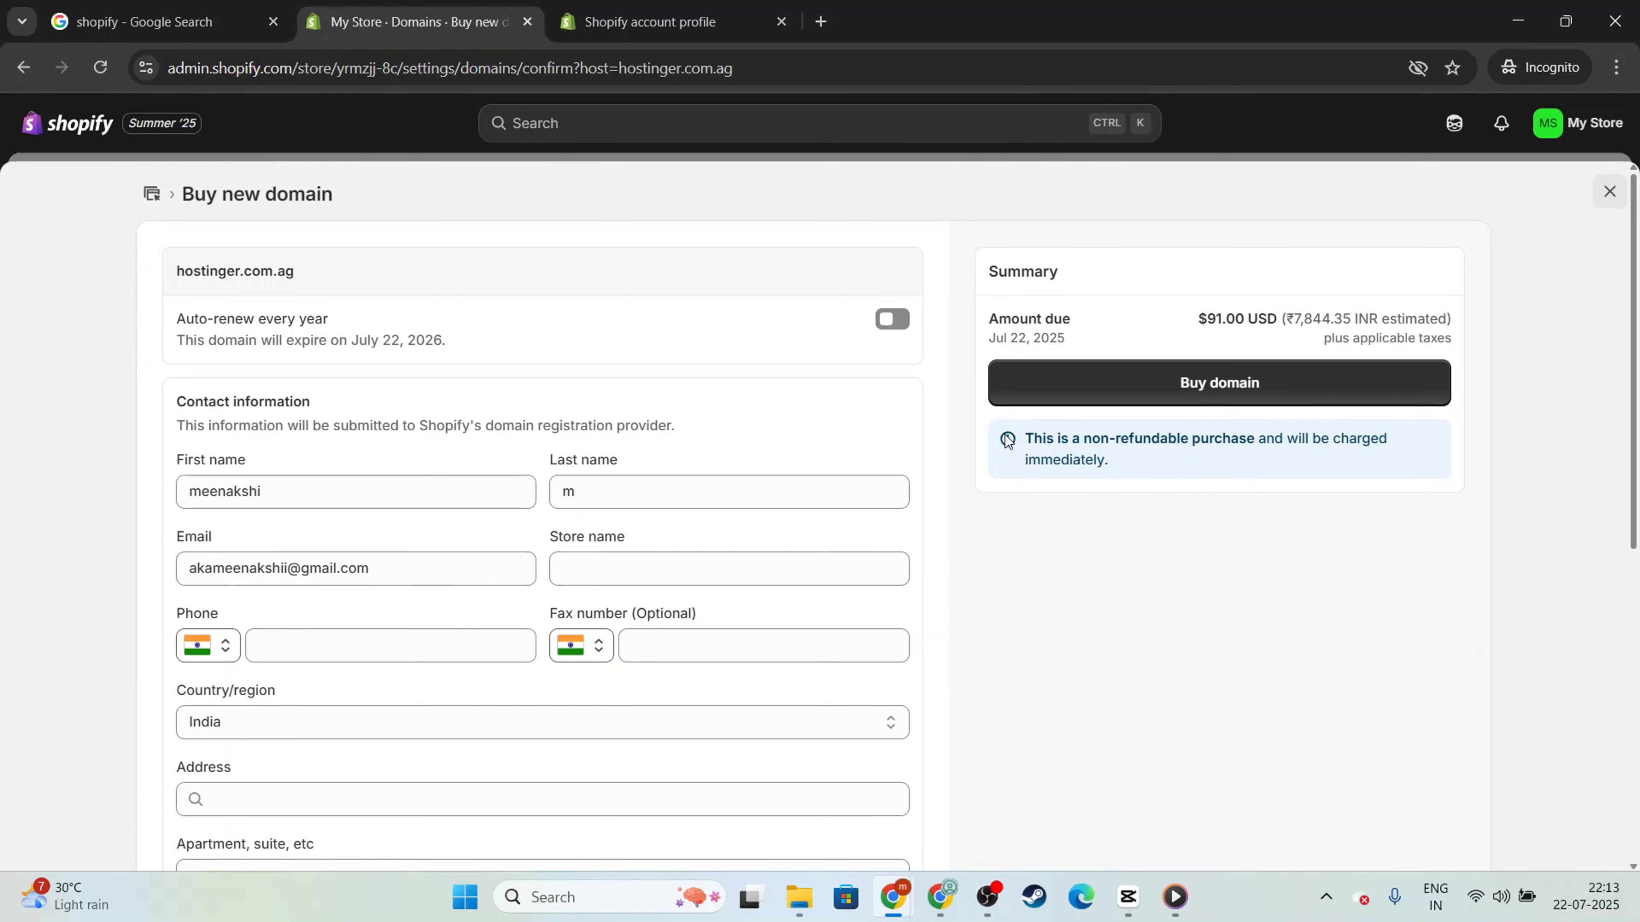
- Open the Domain Registration Agreement, skim its terms, and return to the domain purchase form
scroll(1108, 536, "down", 1)
scroll(1106, 531, "down", 7)
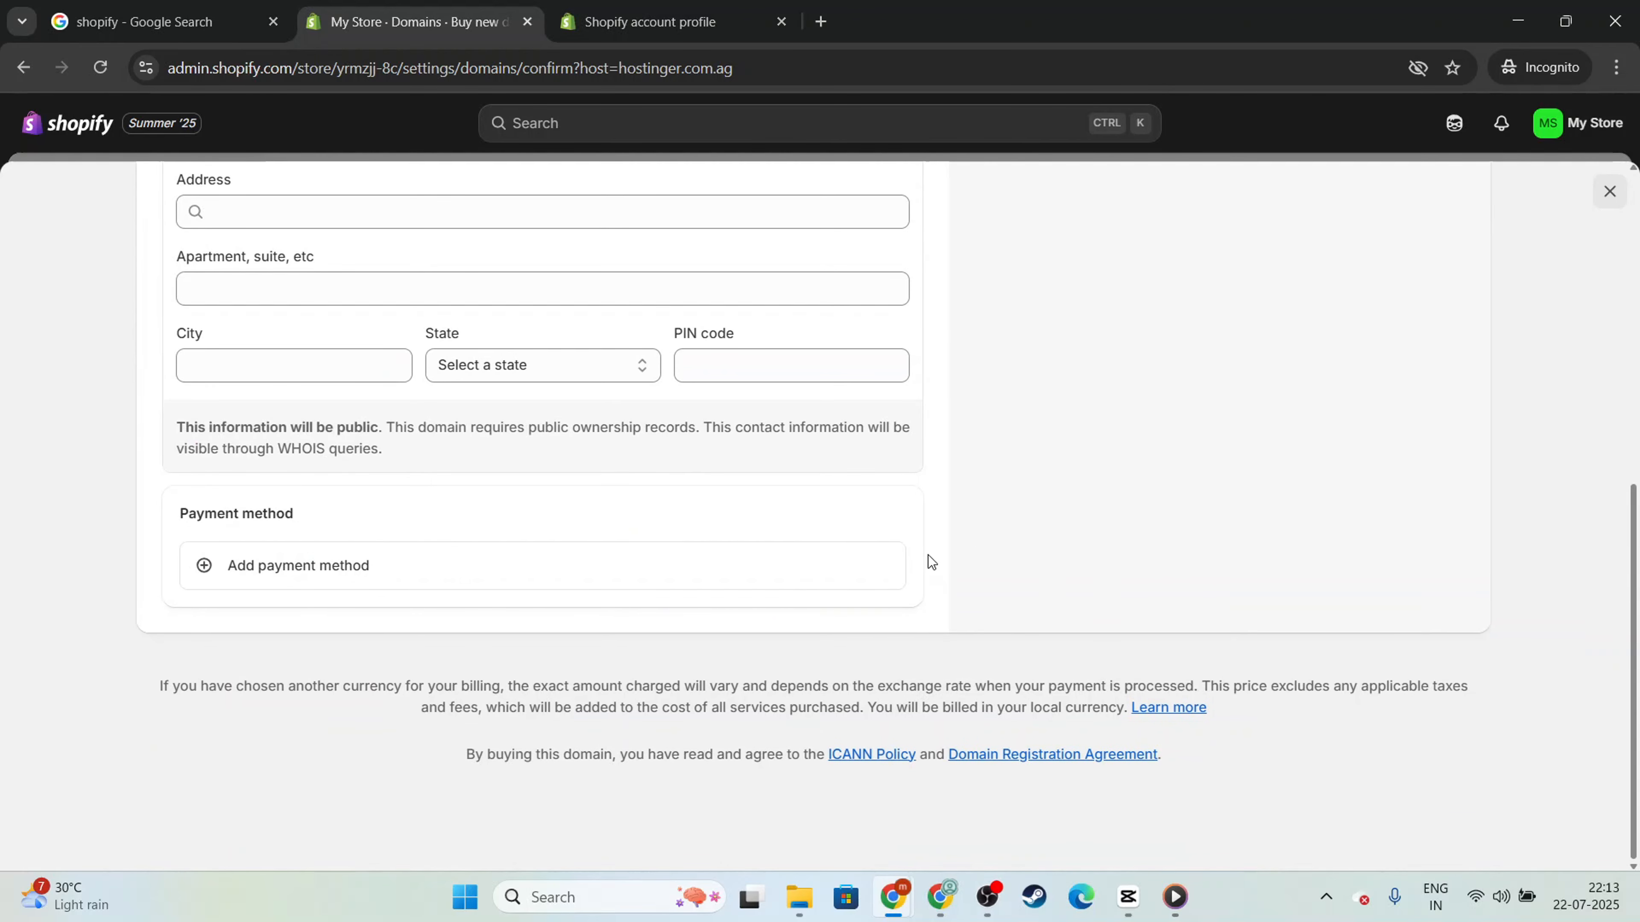
left_click(1097, 754)
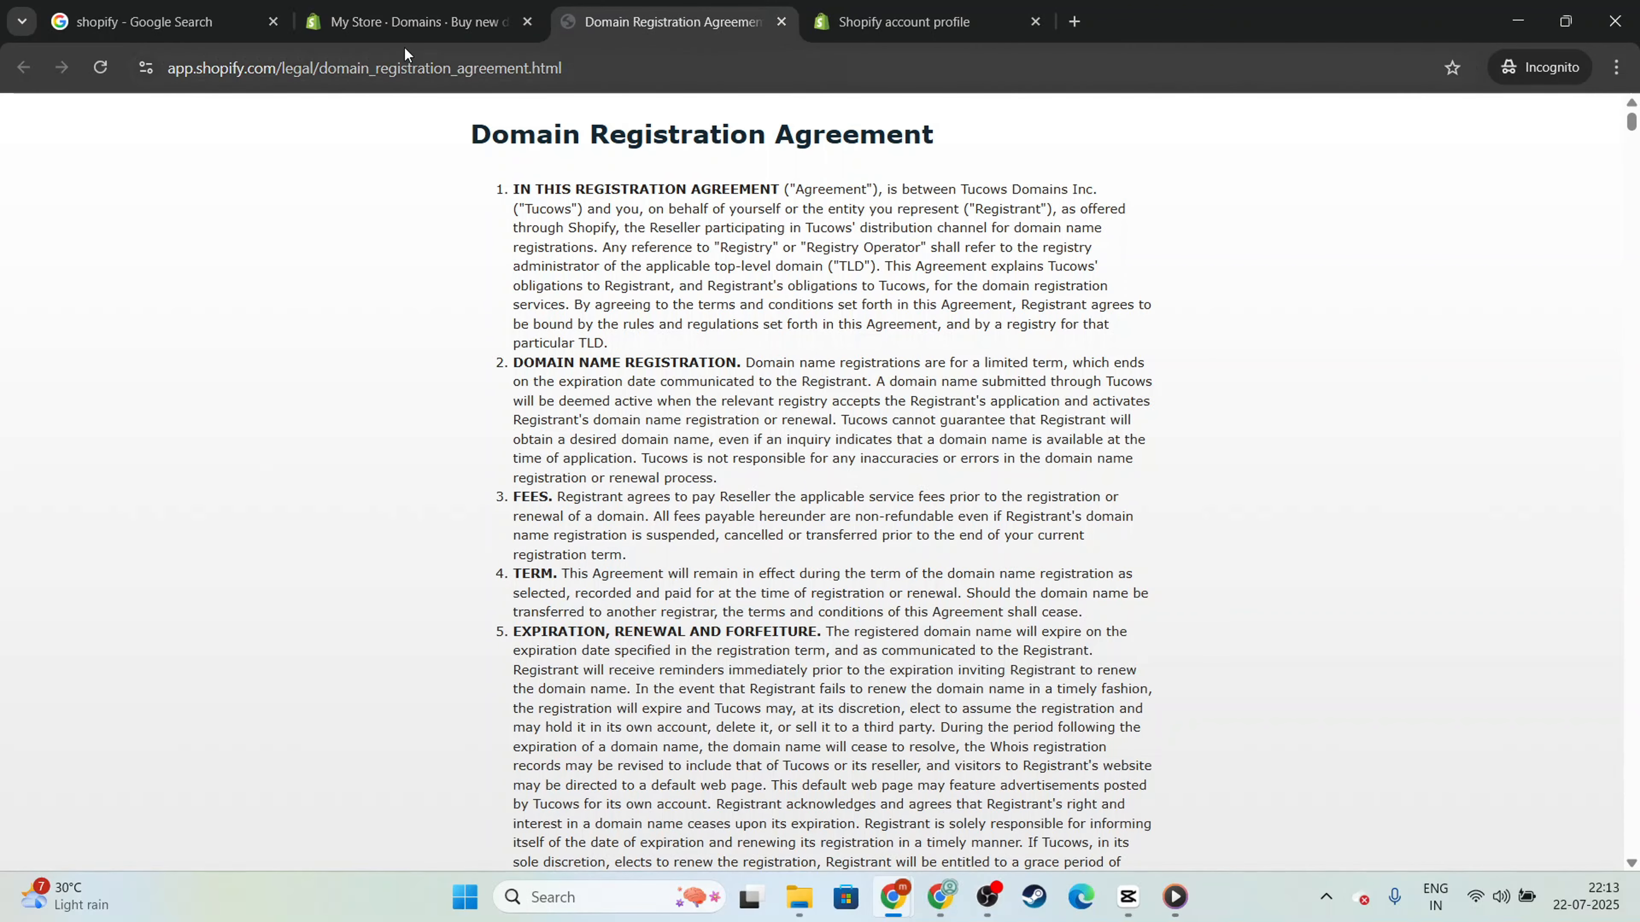
left_click(413, 21)
scroll(987, 438, "up", 8)
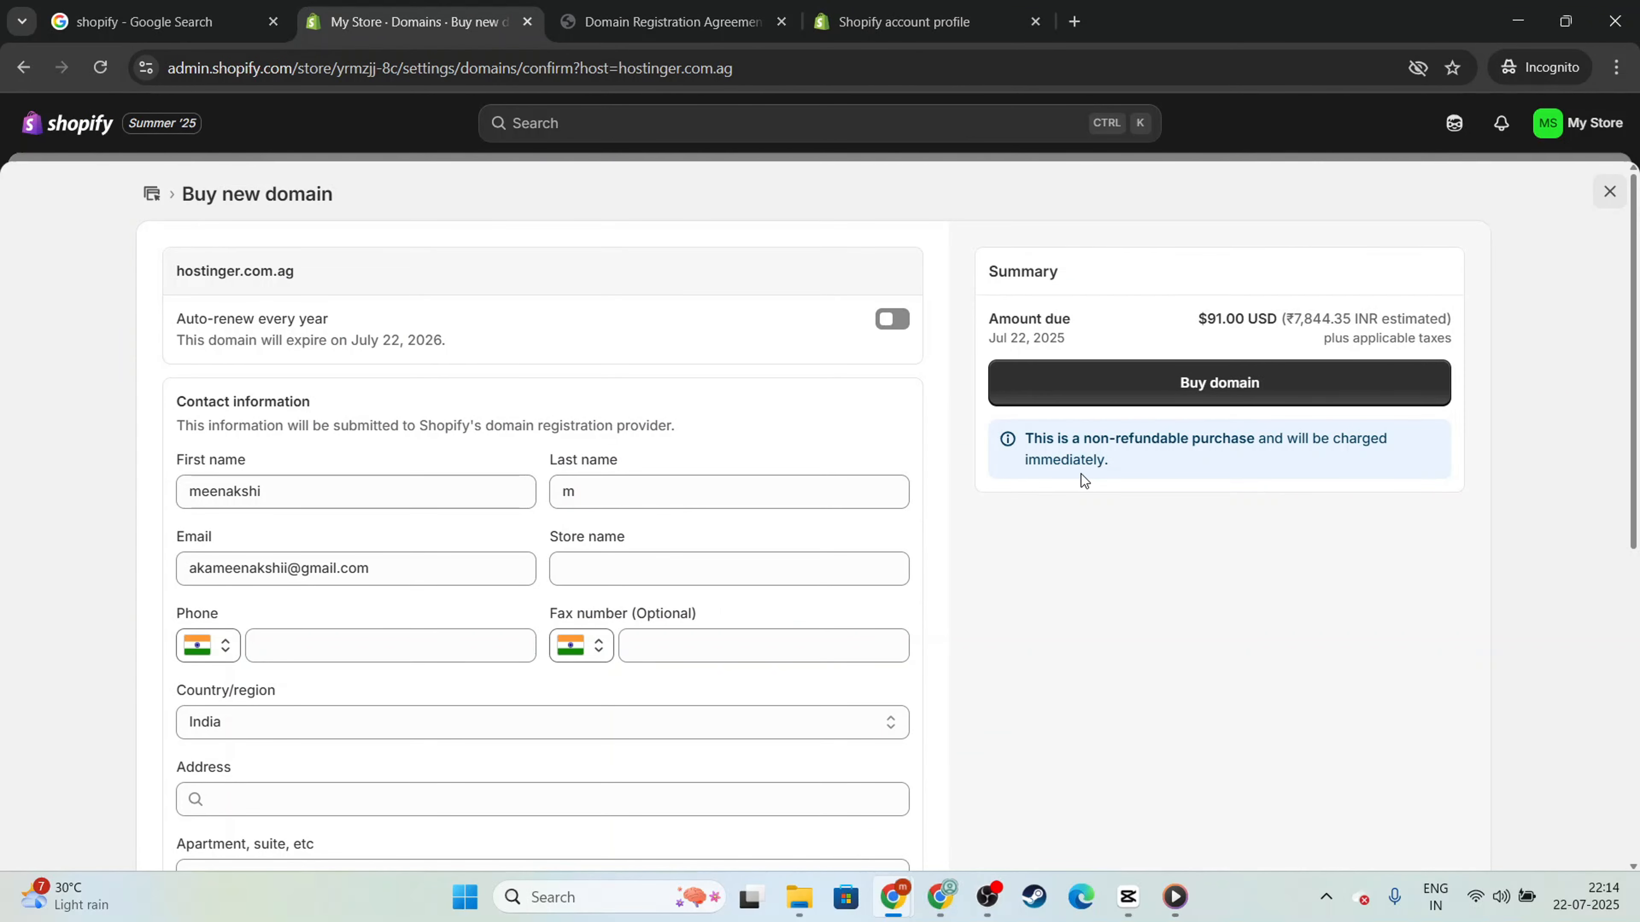
left_click(696, 22)
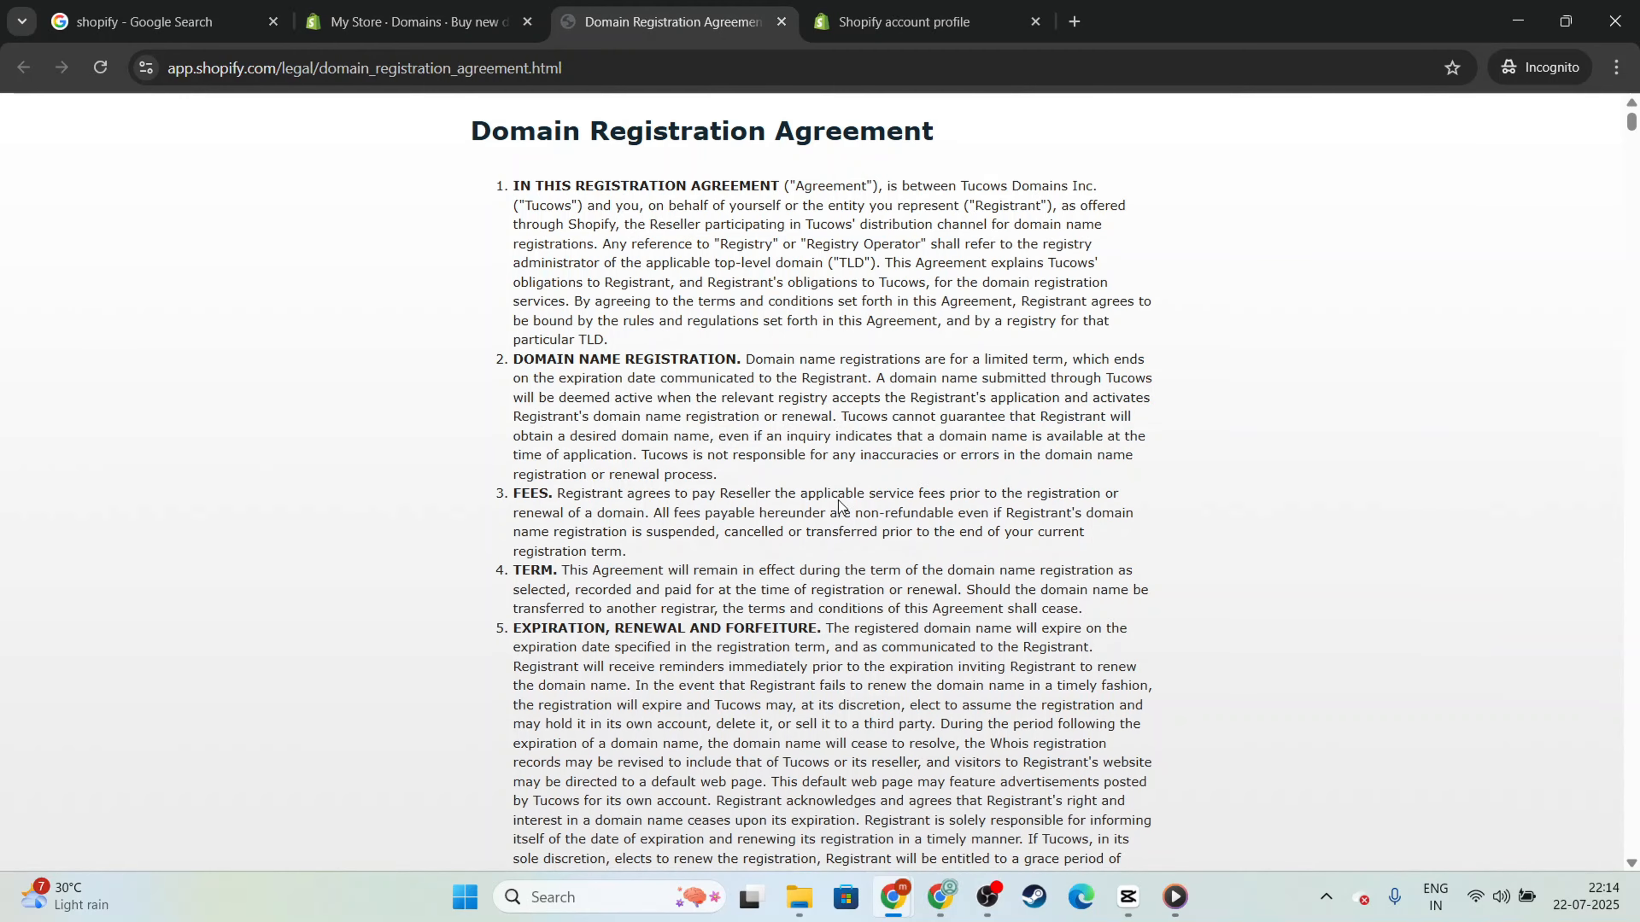
scroll(377, 129, "down", 15)
left_click(391, 7)
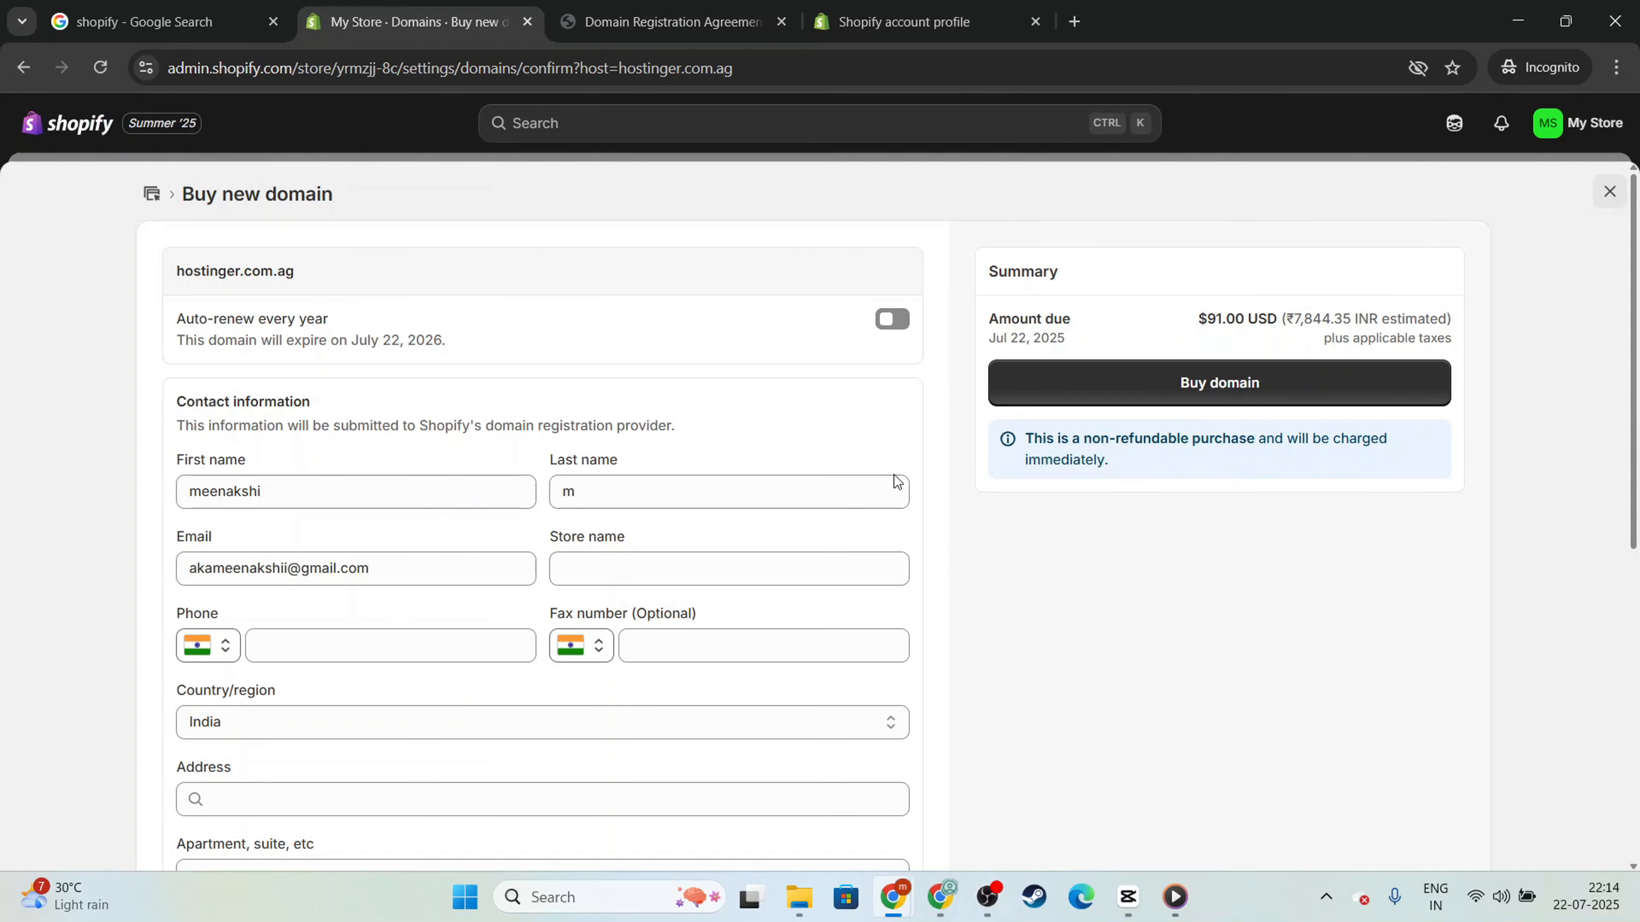